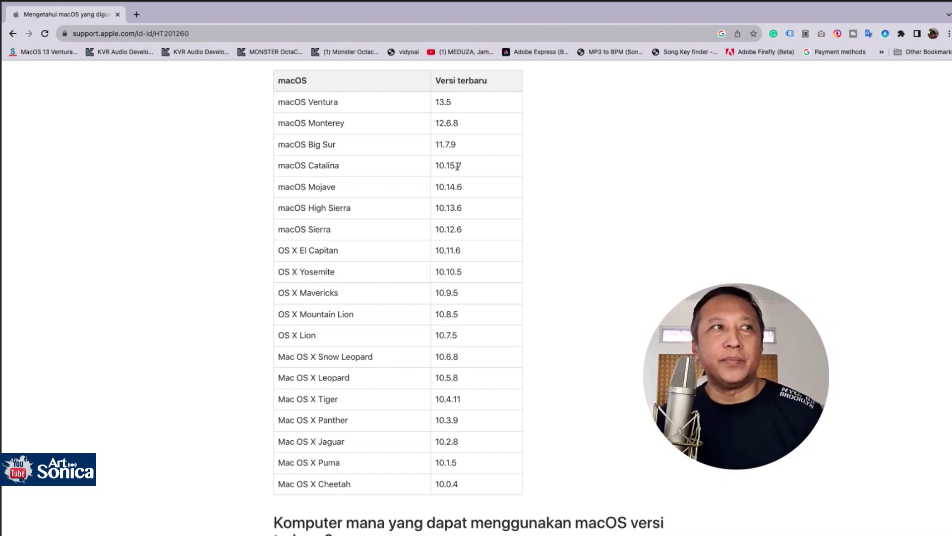
# Step: Open a new tab and search Google for 'mac os support' without the autocompleted words
pyautogui.scroll(1, 377, 168)
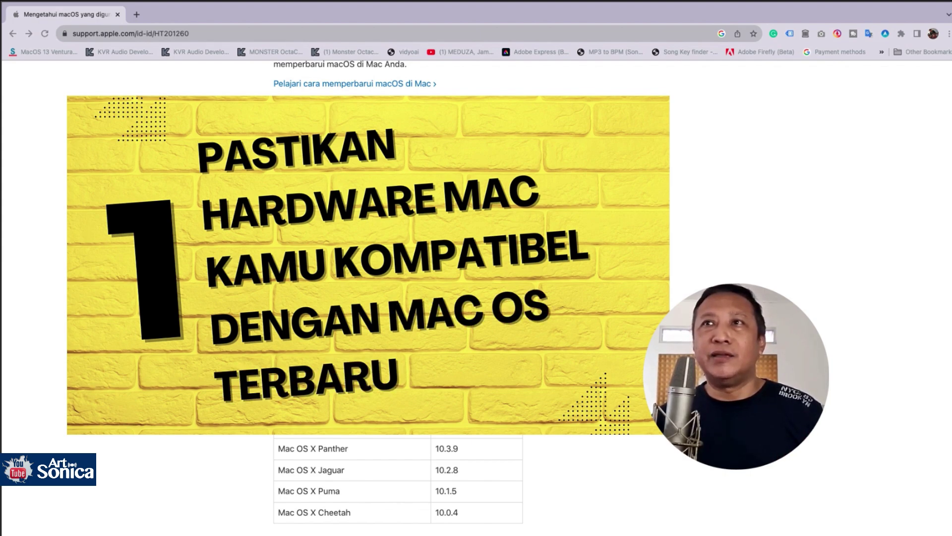
pyautogui.click(136, 14)
pyautogui.write('ma')
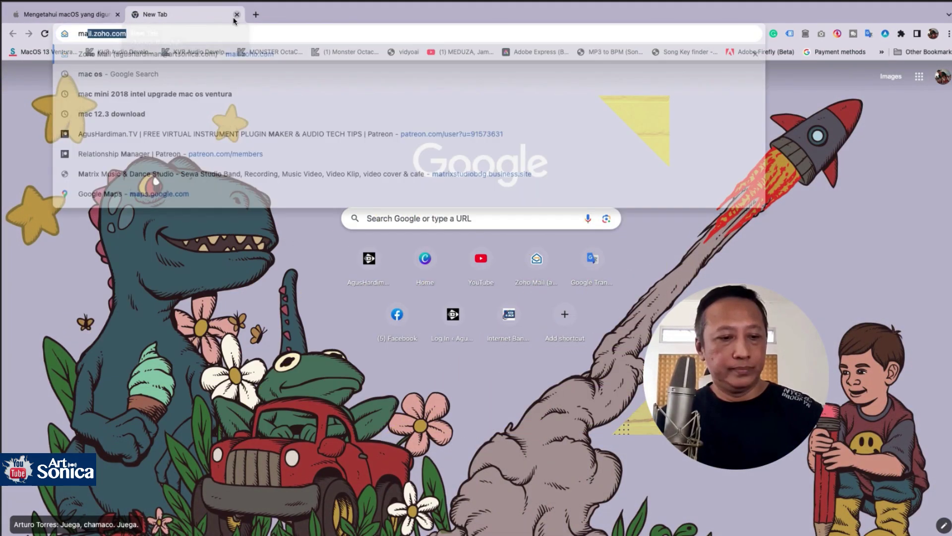
pyautogui.write('c os ')
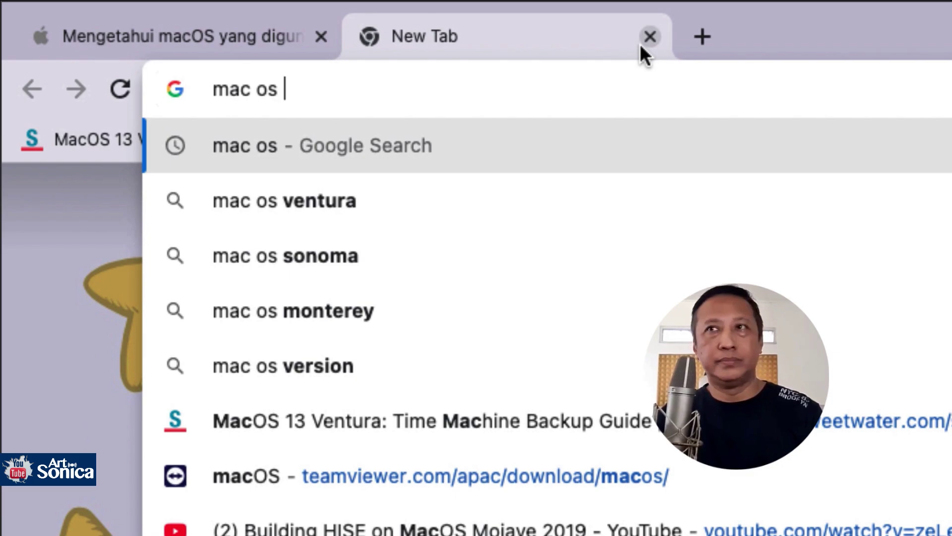
pyautogui.write('suppor')
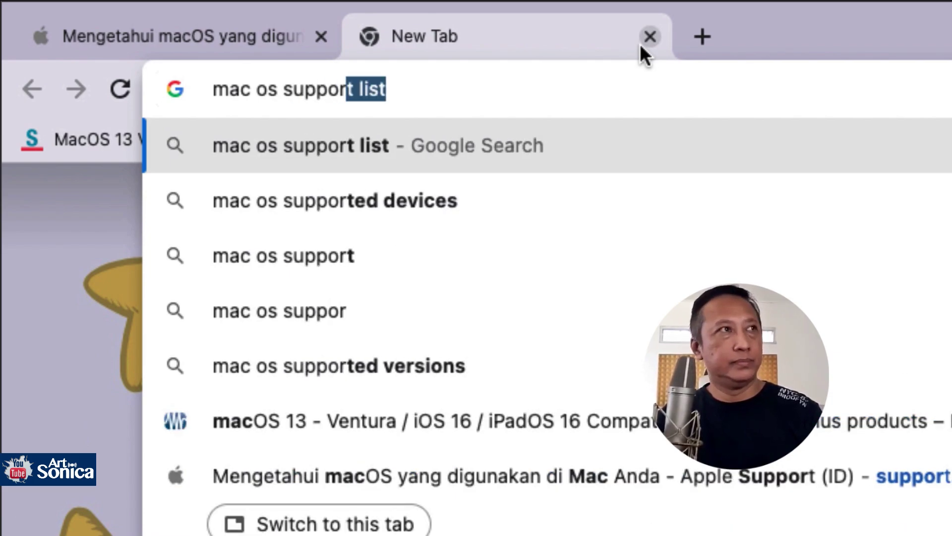
pyautogui.write('t')
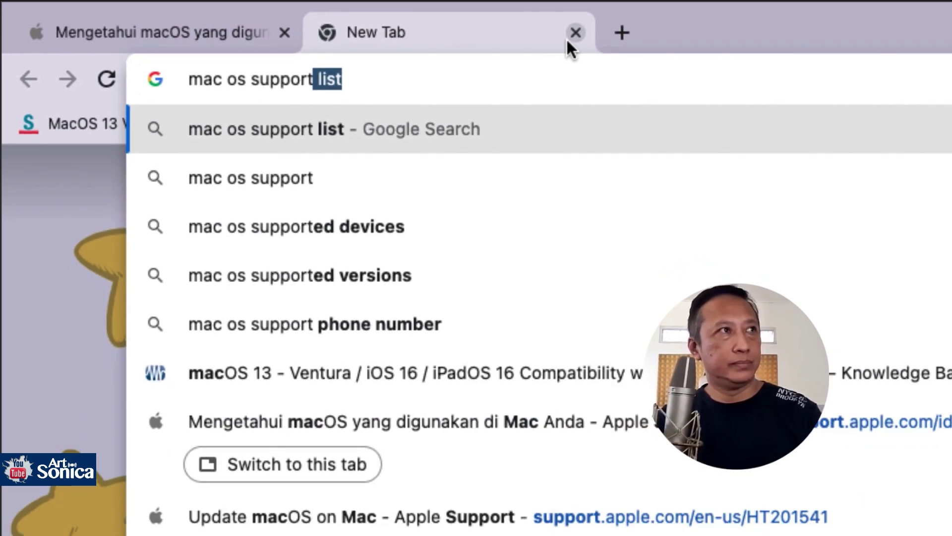
pyautogui.press('BackSpace')
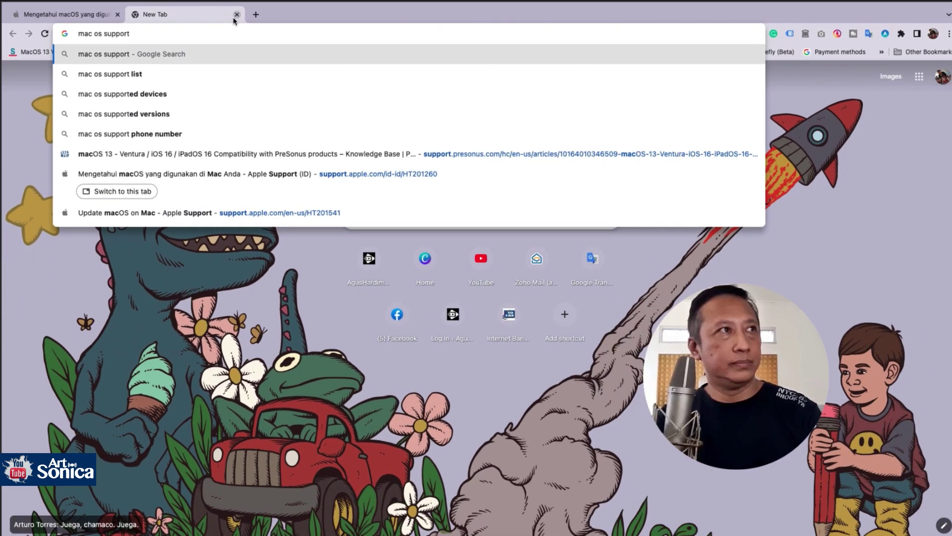
pyautogui.press('Return')
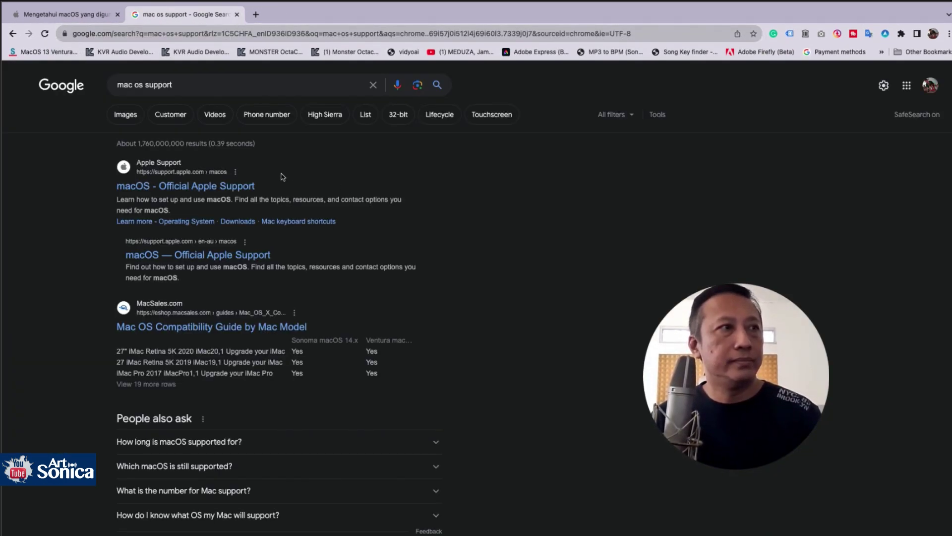
# Step: Open Apple's 'How to upgrade to macOS Ventura' result and inspect its full web address
pyautogui.click(237, 185)
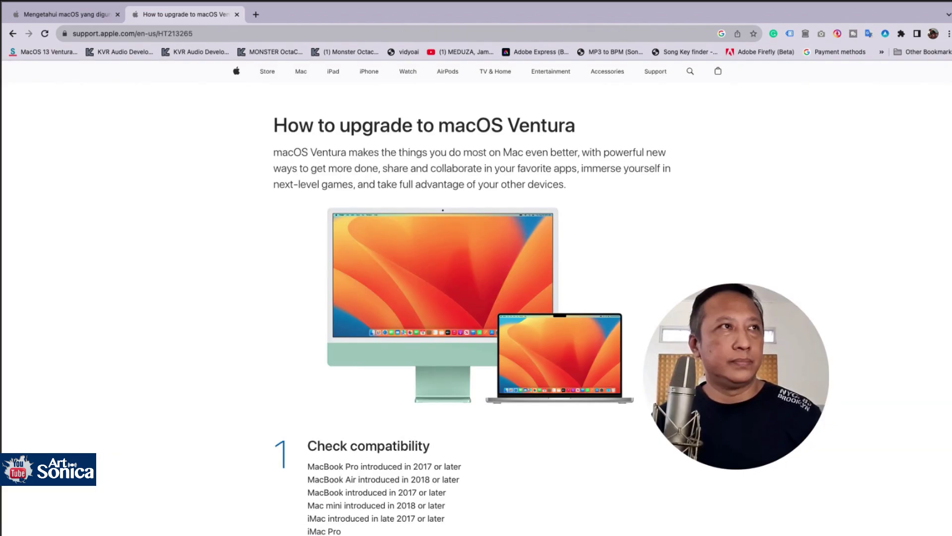
pyautogui.scroll(-1, 145, 151)
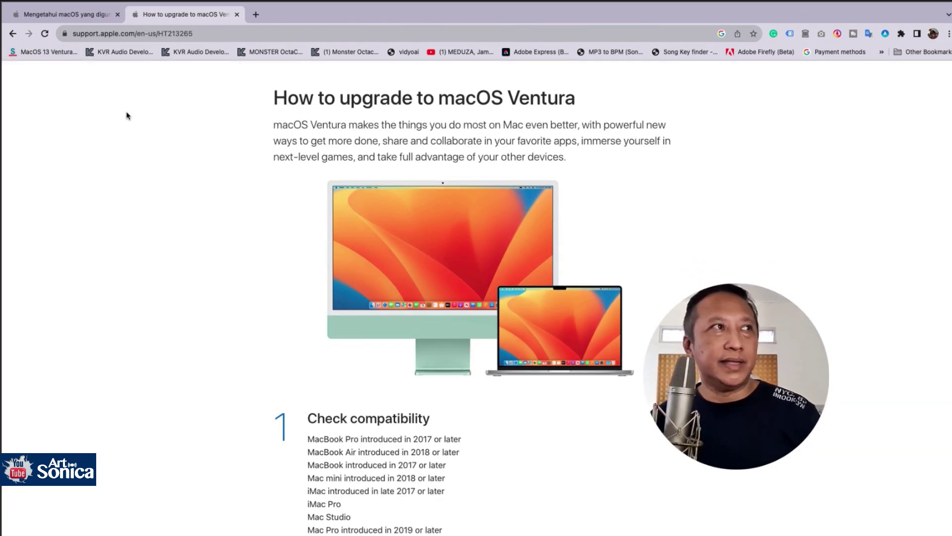
pyautogui.click(81, 34)
pyautogui.doubleClick(81, 33)
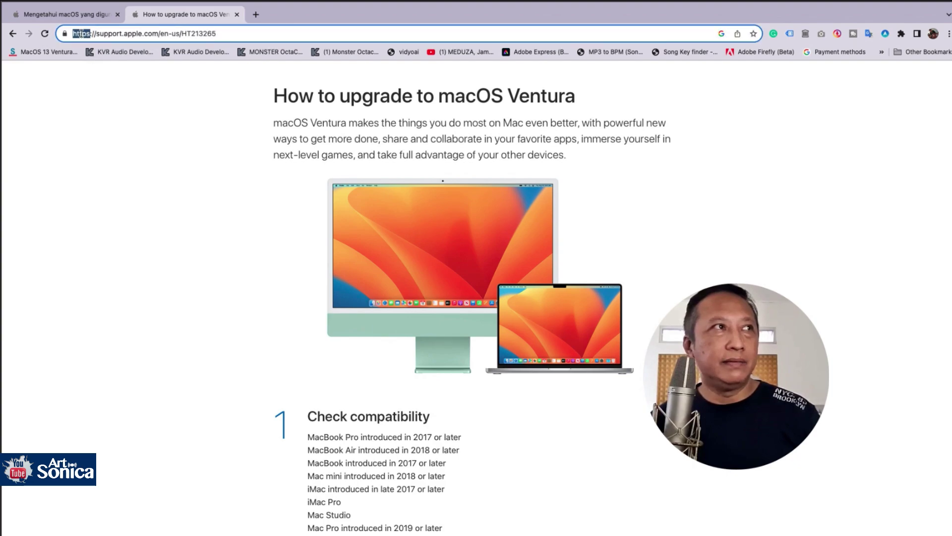
pyautogui.tripleClick(81, 34)
pyautogui.click(238, 35)
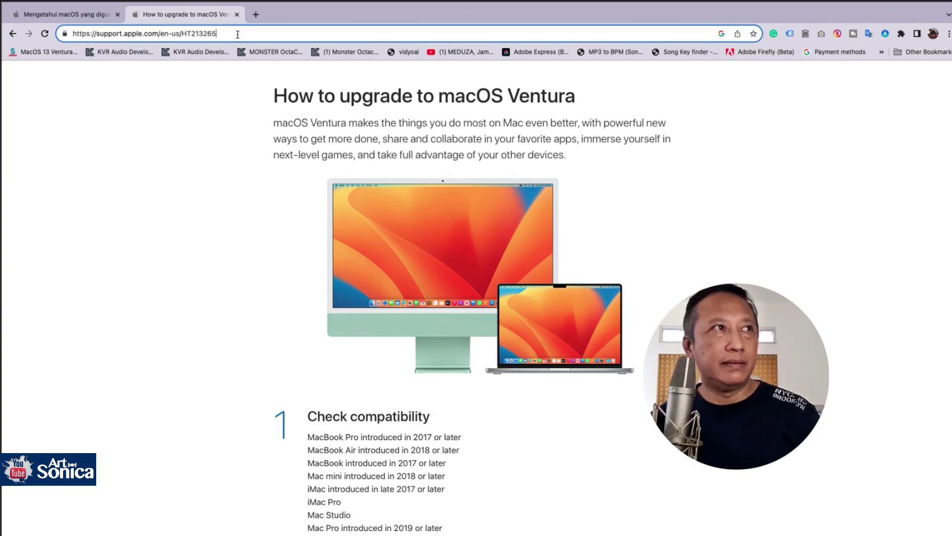
pyautogui.click(203, 246)
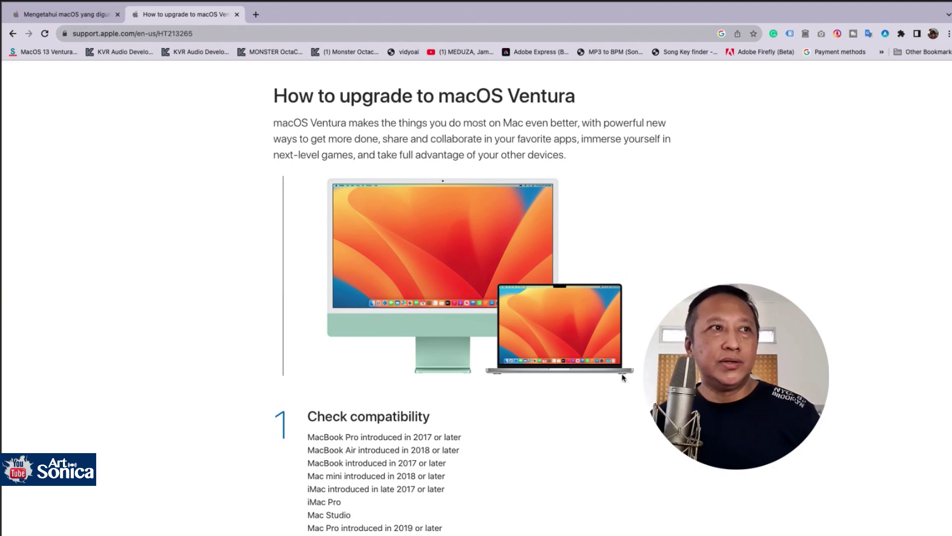
# Step: Scroll to the Mac requirements, mark Mac mini's 2018, and go to the compatible models list
pyautogui.scroll(-1, 626, 397)
pyautogui.scroll(-2, 436, 394)
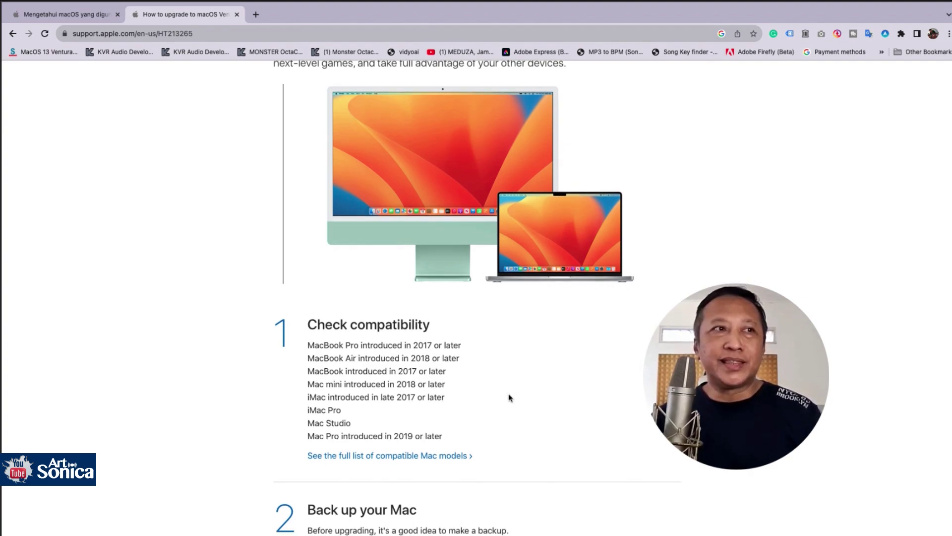
pyautogui.scroll(-1, 452, 374)
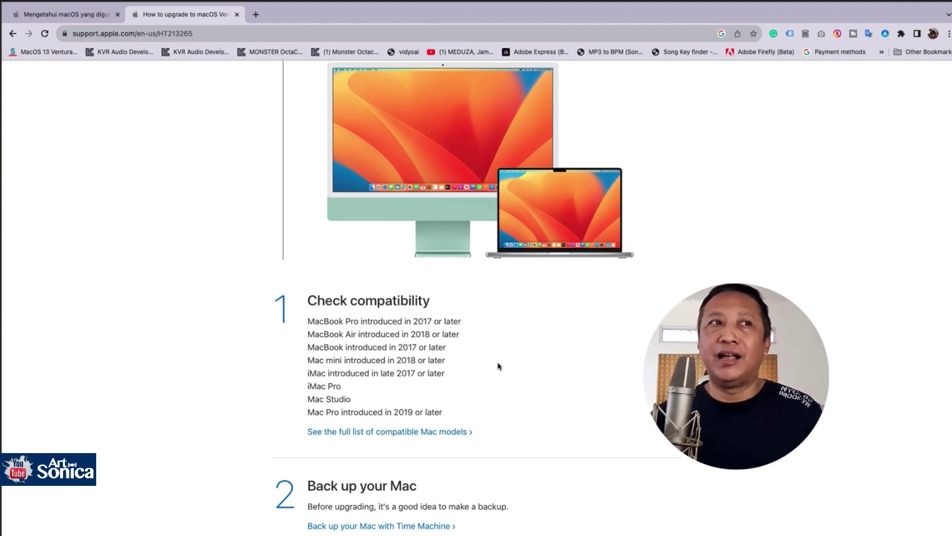
pyautogui.scroll(-1, 496, 366)
pyautogui.scroll(-1, 495, 366)
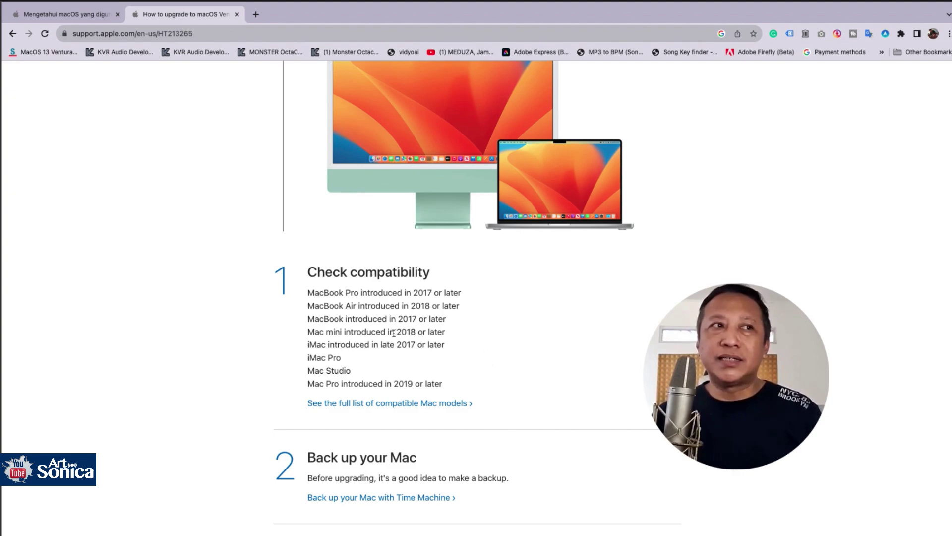
pyautogui.moveTo(395, 331); pyautogui.dragTo(418, 330)
pyautogui.hotkey('alt', 'Left')
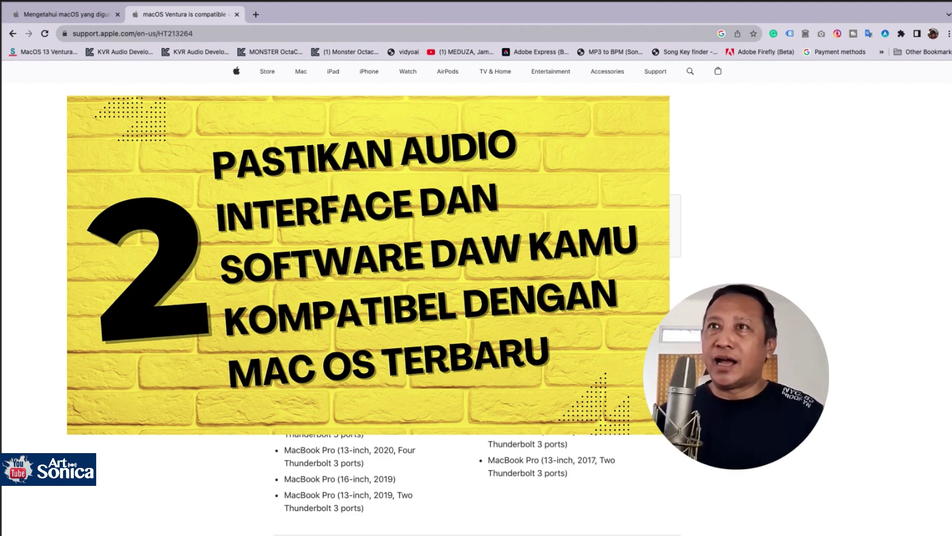
# Step: In a new tab, search for the suggested query 'apogee duet 2 mac os ventura'
pyautogui.click(256, 15)
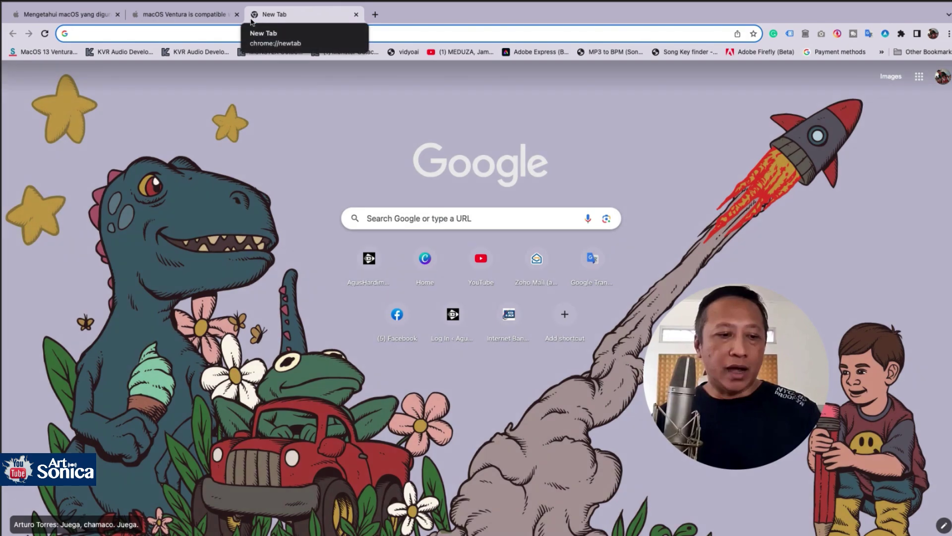
pyautogui.write('apo')
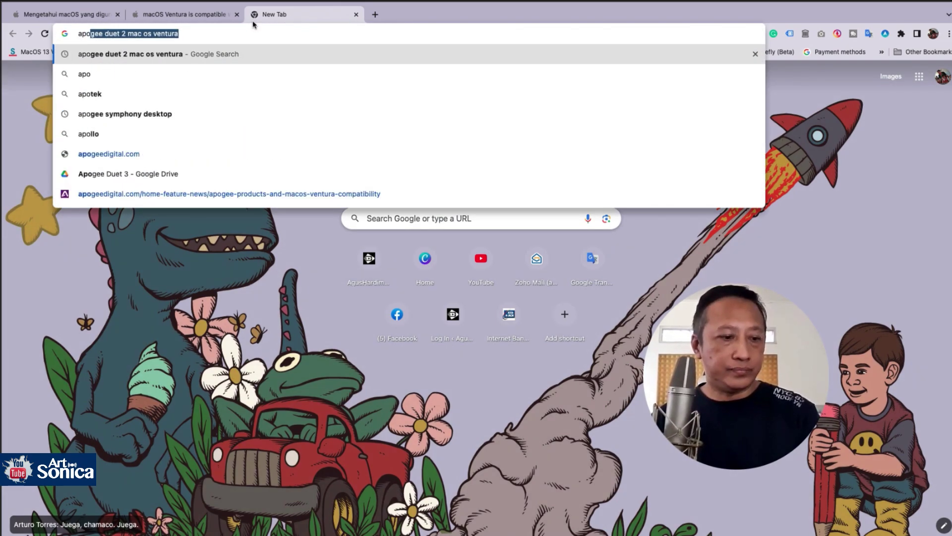
pyautogui.write('gee')
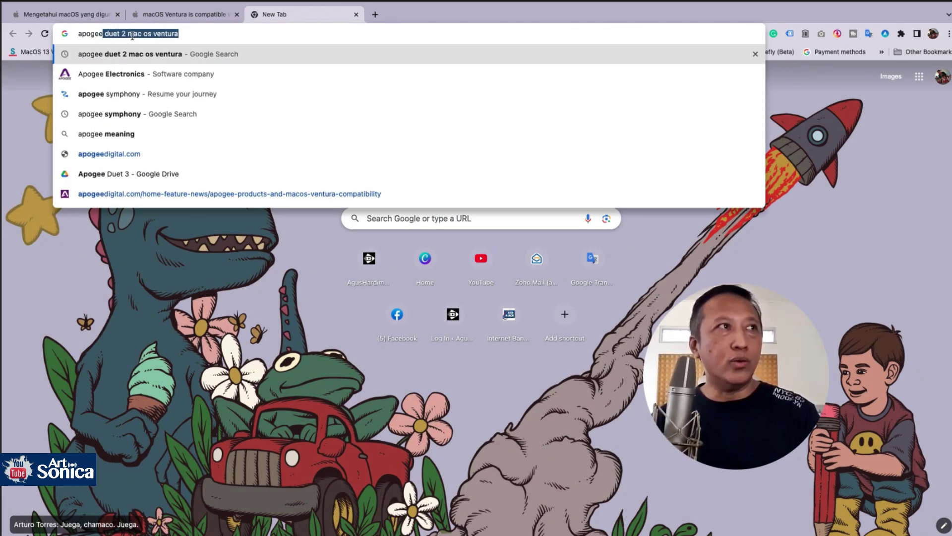
pyautogui.click(132, 35)
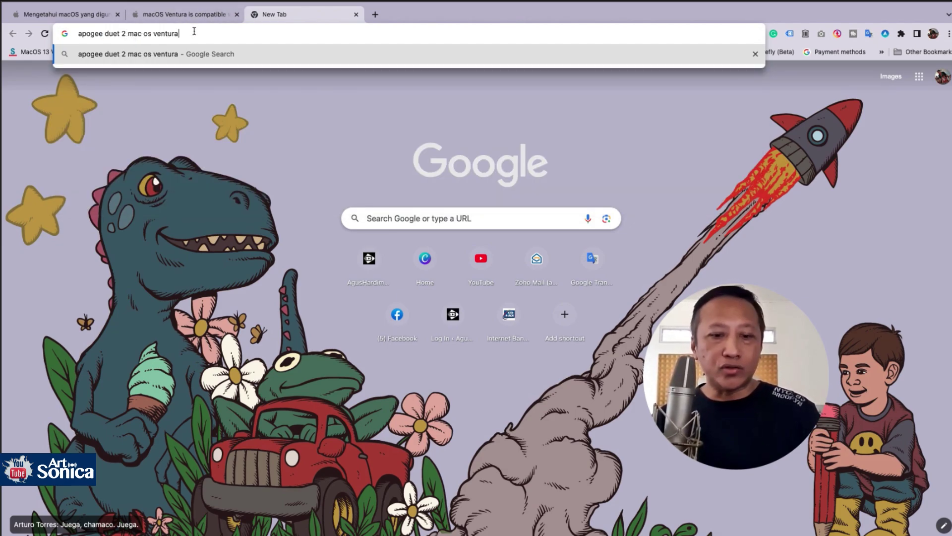
pyautogui.press('Return')
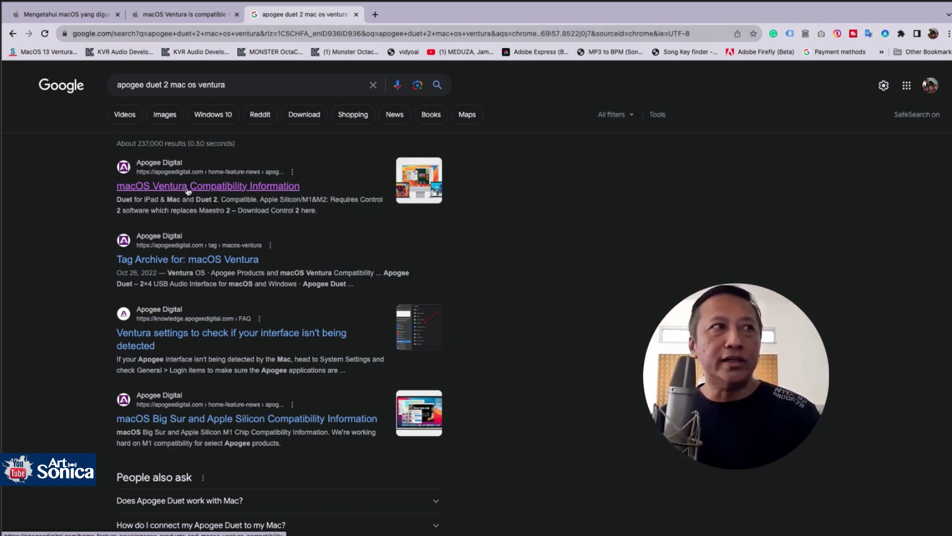
# Step: Open Apogee's macOS Ventura Compatibility Information page and scroll through the product list
pyautogui.click(237, 186)
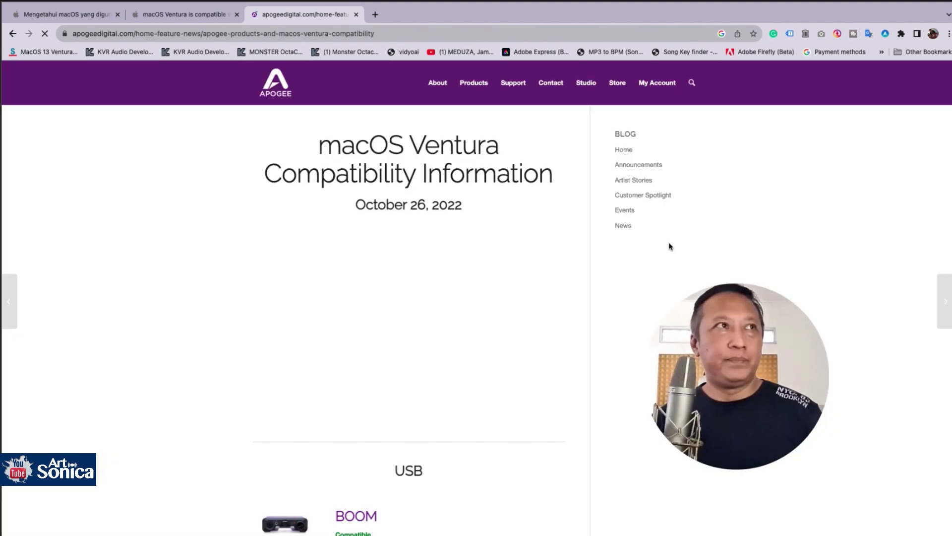
pyautogui.scroll(-2, 457, 326)
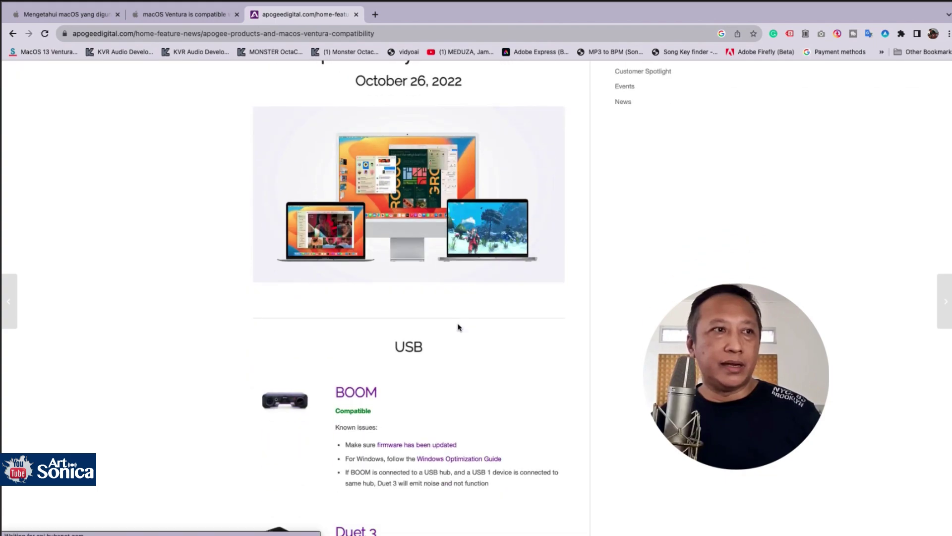
pyautogui.scroll(-3, 459, 335)
pyautogui.scroll(-1, 458, 335)
pyautogui.scroll(-4, 422, 335)
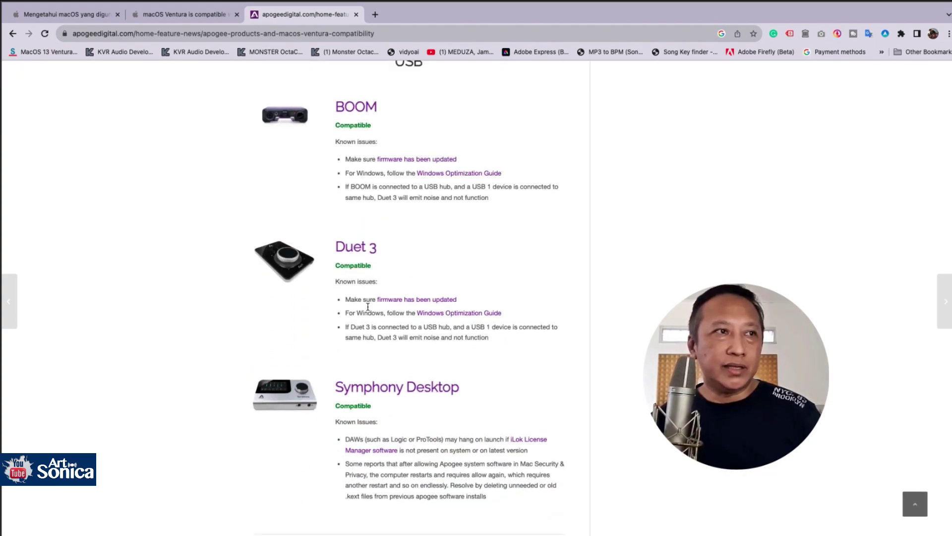
pyautogui.scroll(-3, 383, 362)
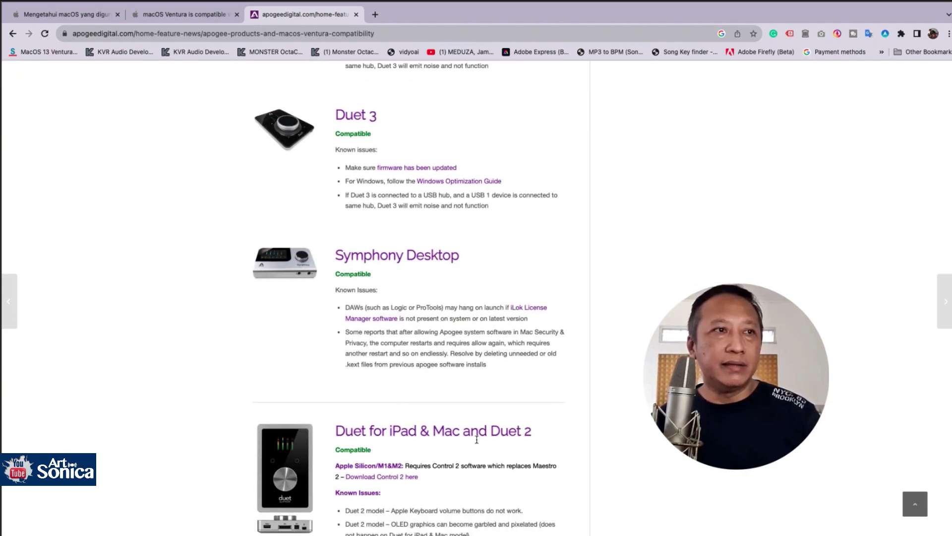
# Step: Highlight 'Compatible' under Duet for iPad & Mac and Duet 2 and read its known issues
pyautogui.moveTo(487, 431); pyautogui.dragTo(532, 431)
pyautogui.scroll(-2, 546, 430)
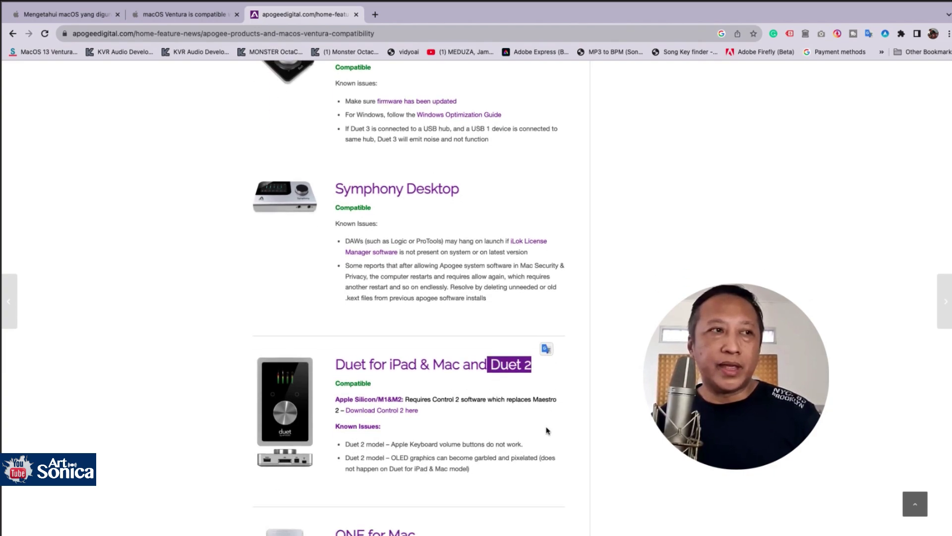
pyautogui.doubleClick(343, 386)
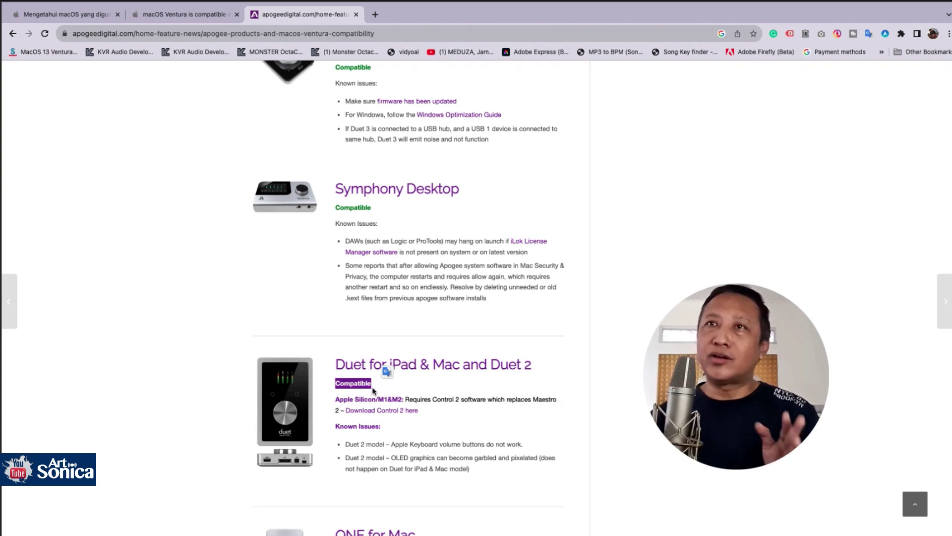
pyautogui.click(510, 432)
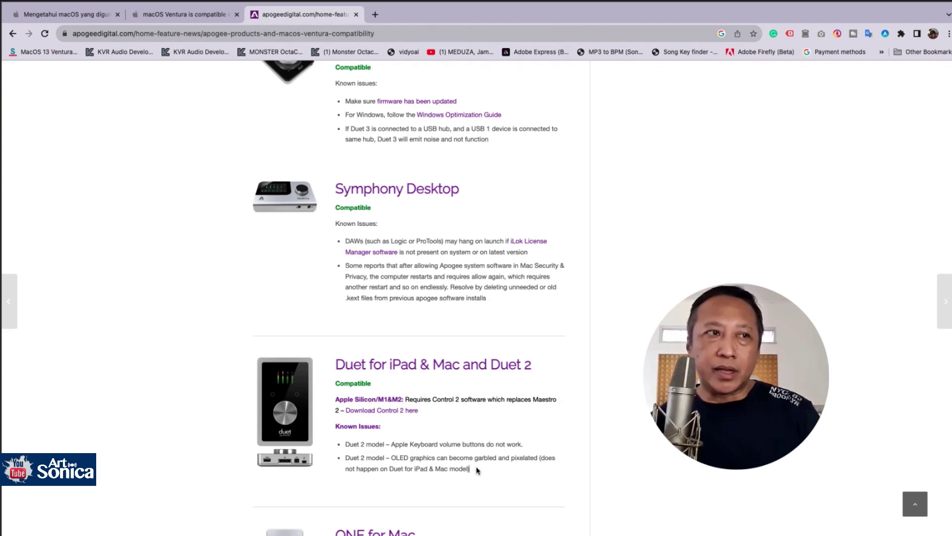
pyautogui.scroll(-1, 483, 475)
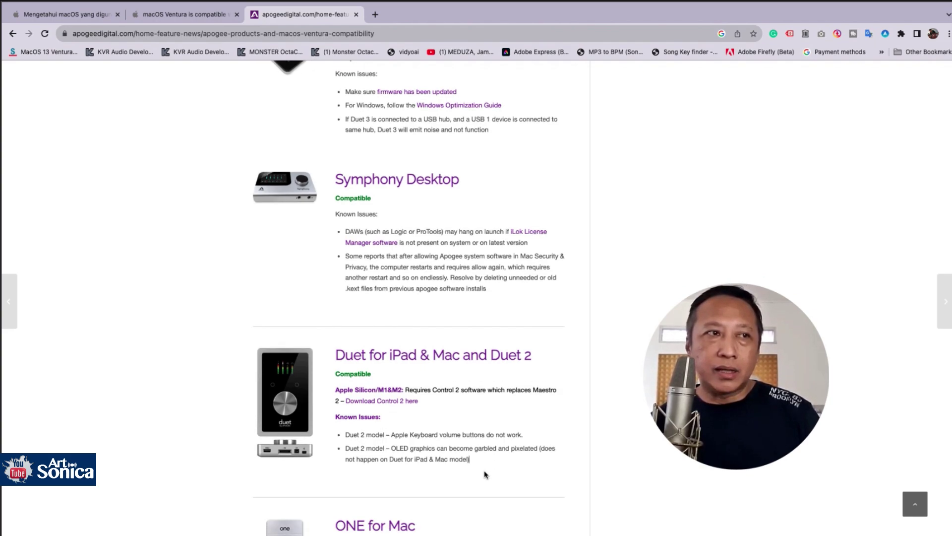
pyautogui.click(471, 460)
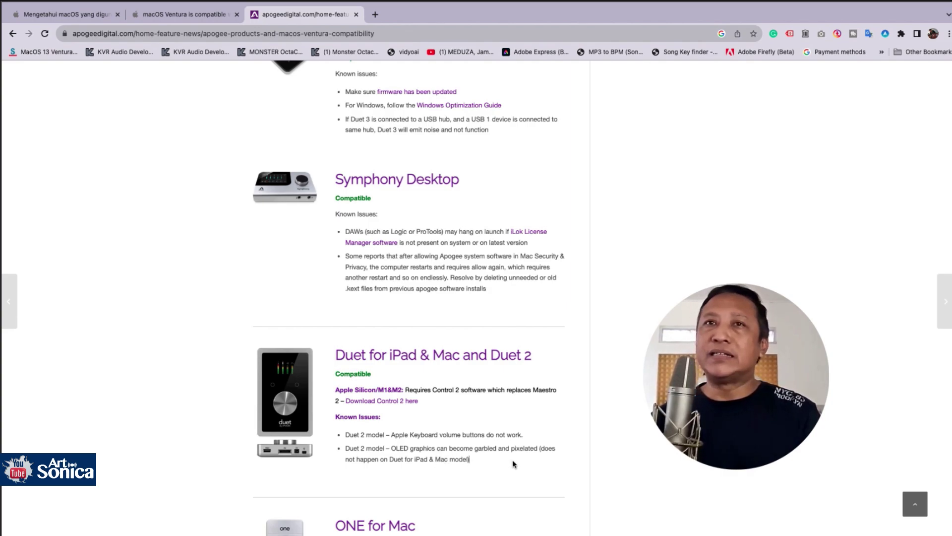
pyautogui.scroll(5, 514, 459)
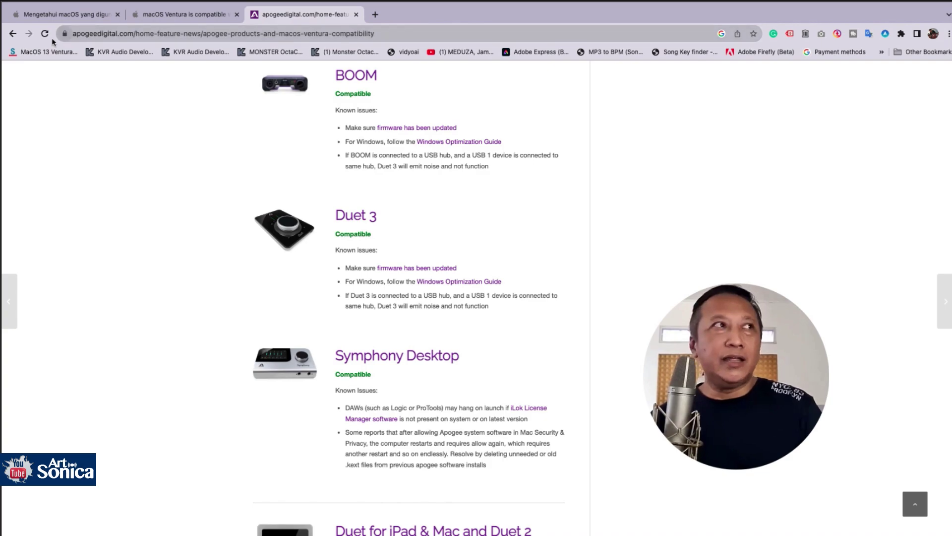
# Step: Back on the results, change the search to 'steinberg ur22c mac os ventura'
pyautogui.click(12, 34)
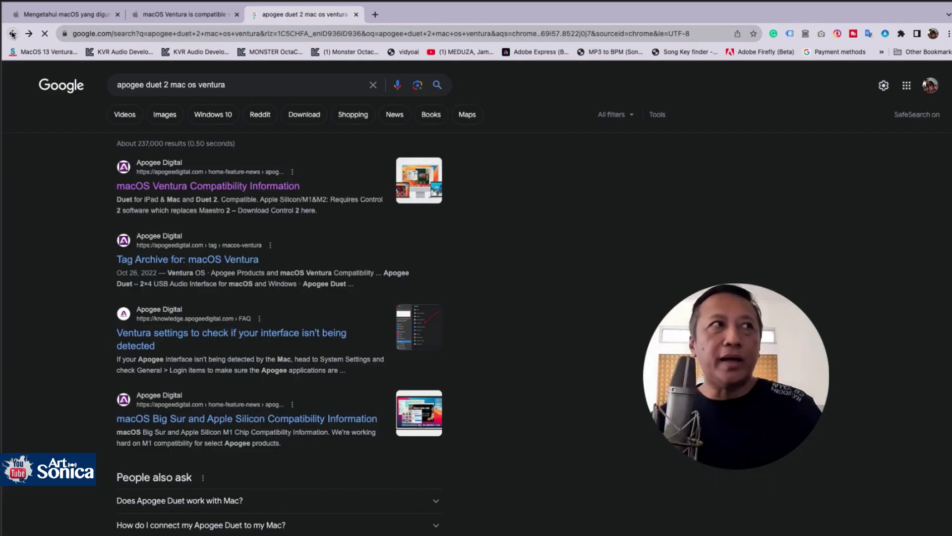
pyautogui.doubleClick(129, 84)
pyautogui.moveTo(129, 83); pyautogui.dragTo(151, 80)
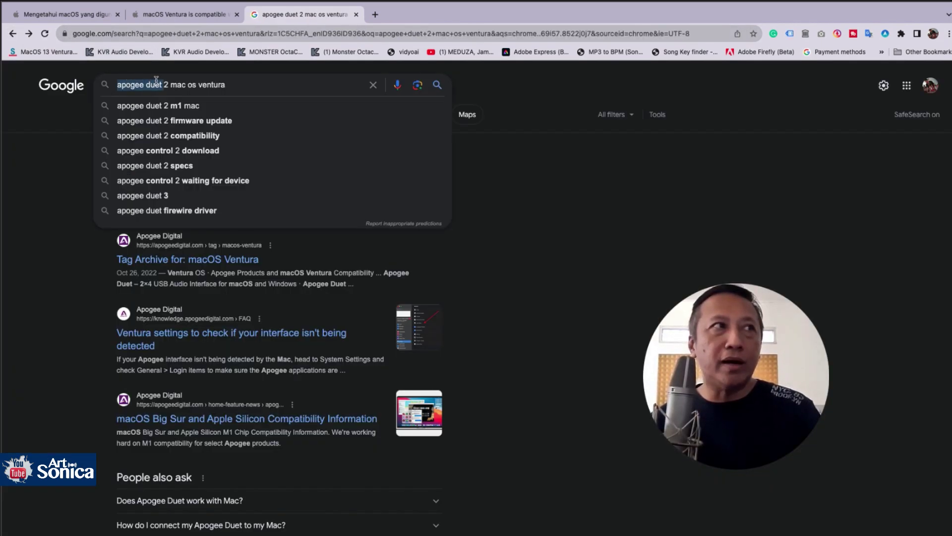
pyautogui.write('ste')
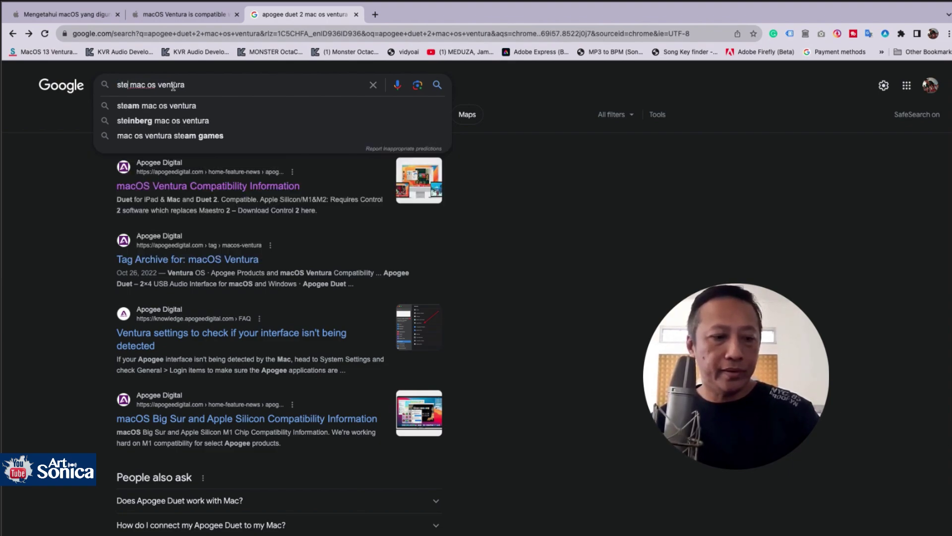
pyautogui.write('inberg ')
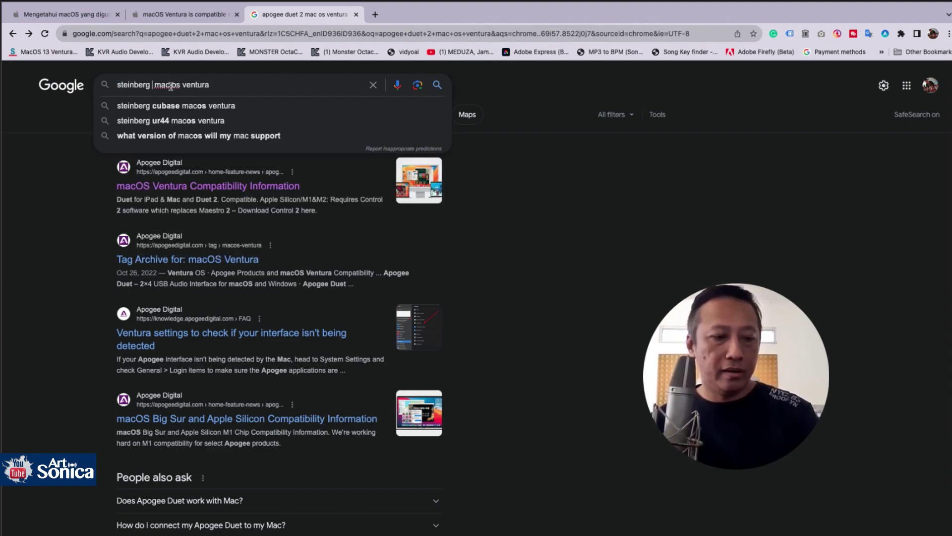
pyautogui.write('ur22c')
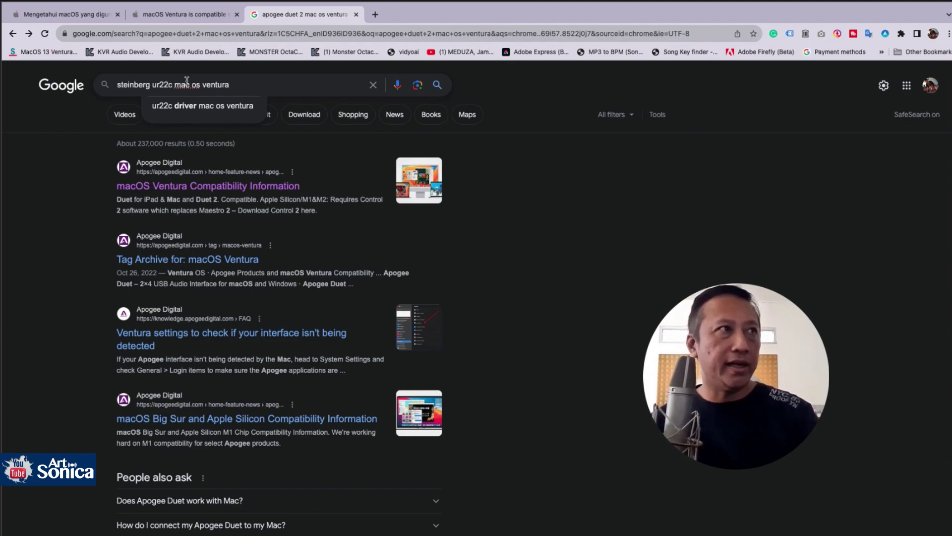
pyautogui.click(239, 80)
pyautogui.press('Return')
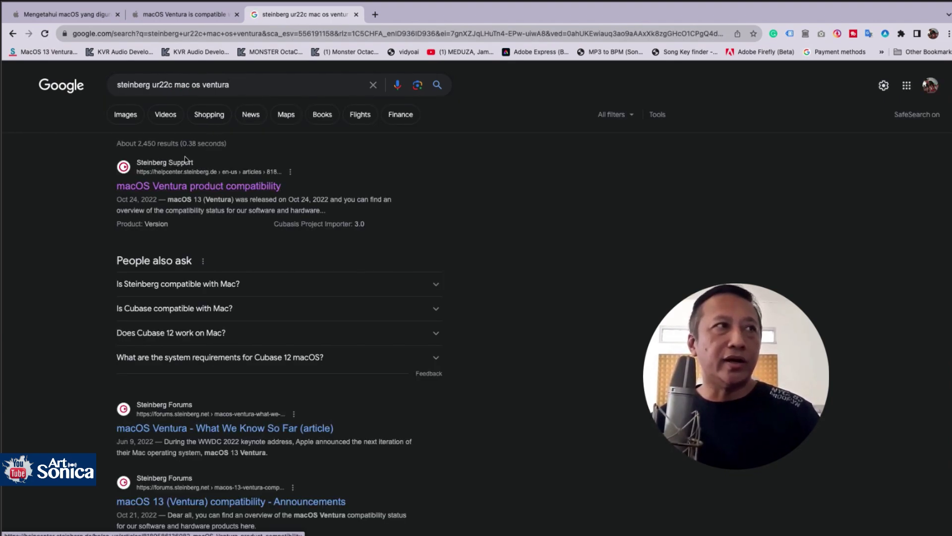
# Step: Open Steinberg Support's macOS Ventura product compatibility article and read through it, comparing with Apple's page
pyautogui.click(171, 187)
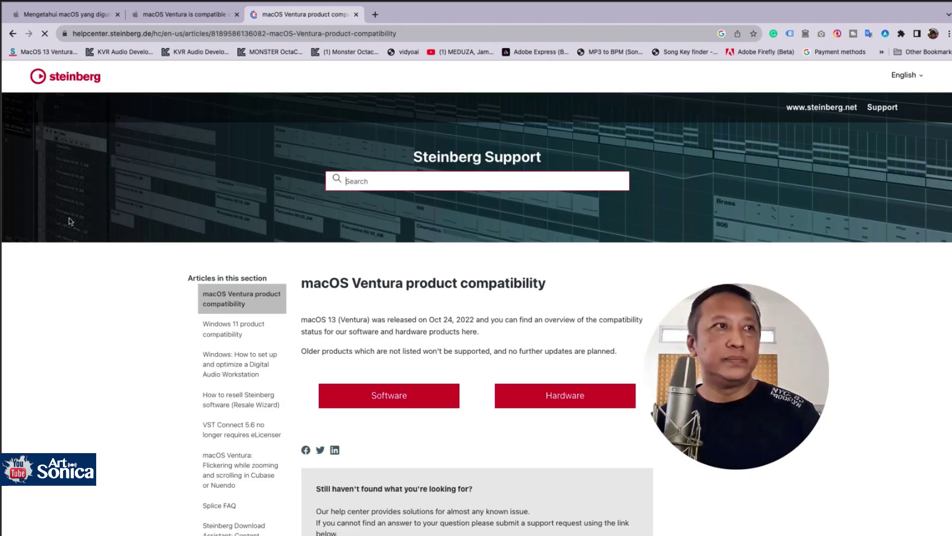
pyautogui.scroll(-1, 69, 221)
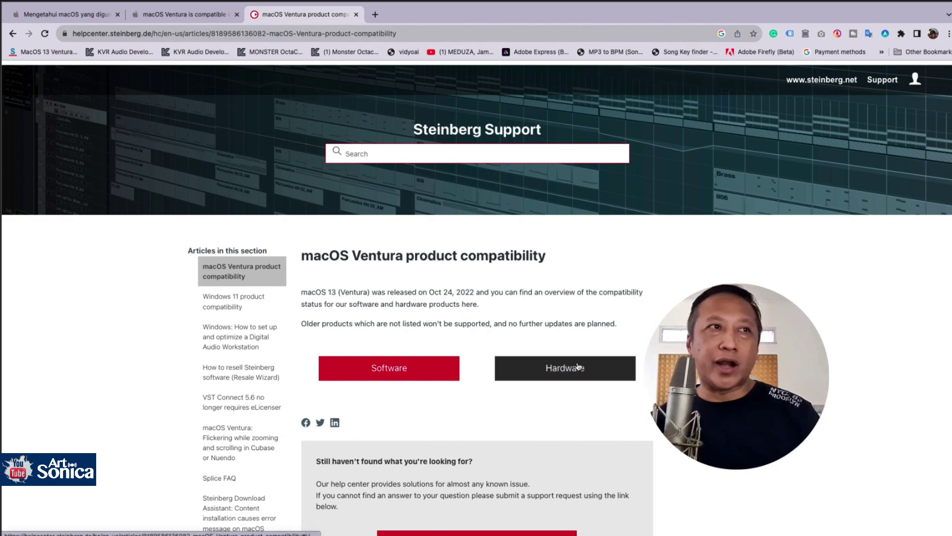
pyautogui.scroll(-1, 578, 366)
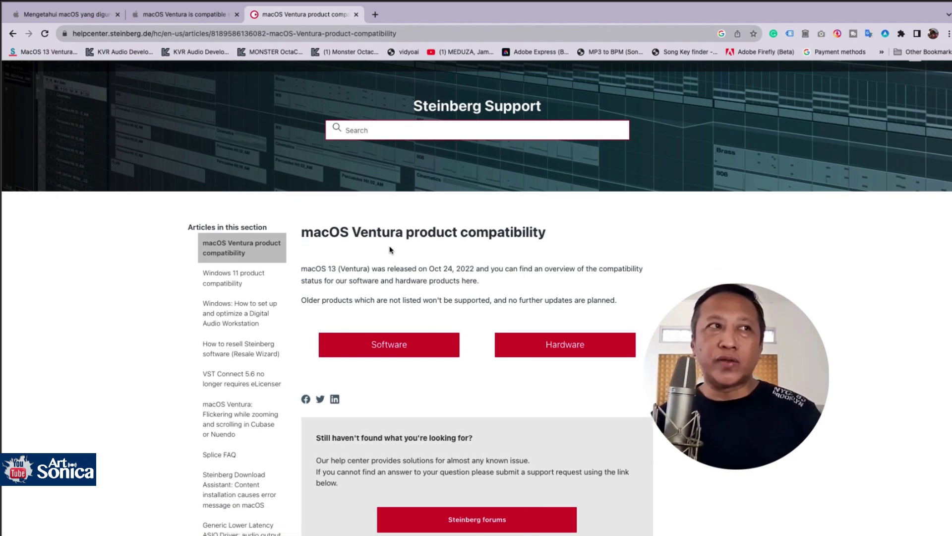
pyautogui.scroll(-1, 412, 287)
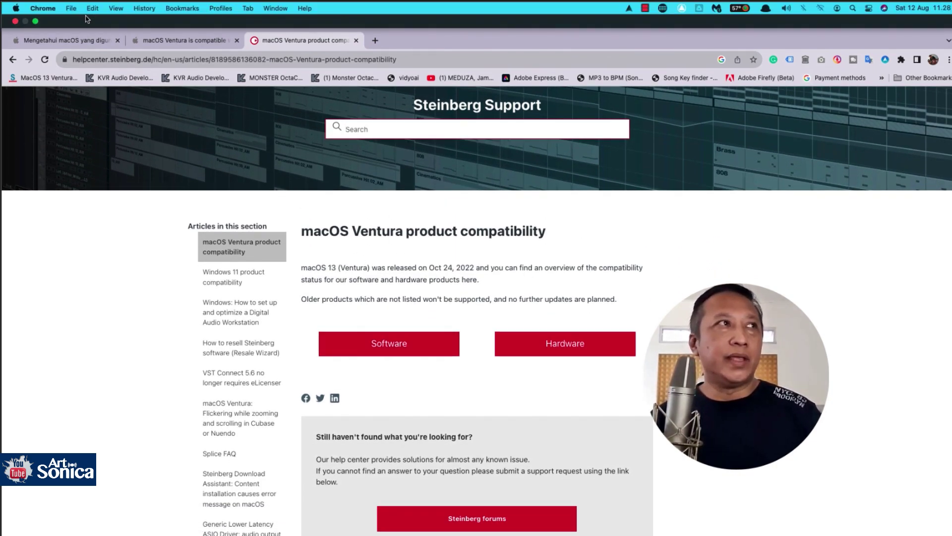
pyautogui.click(101, 40)
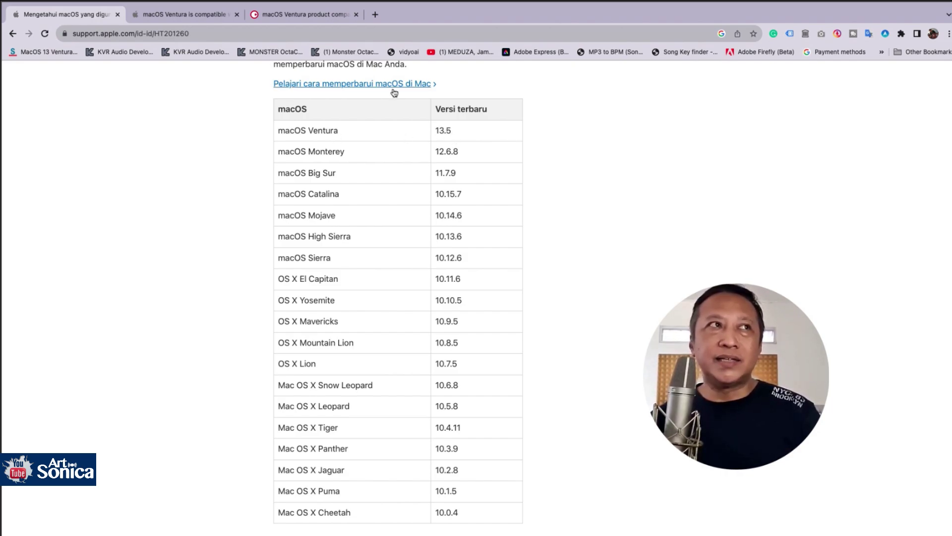
pyautogui.click(312, 16)
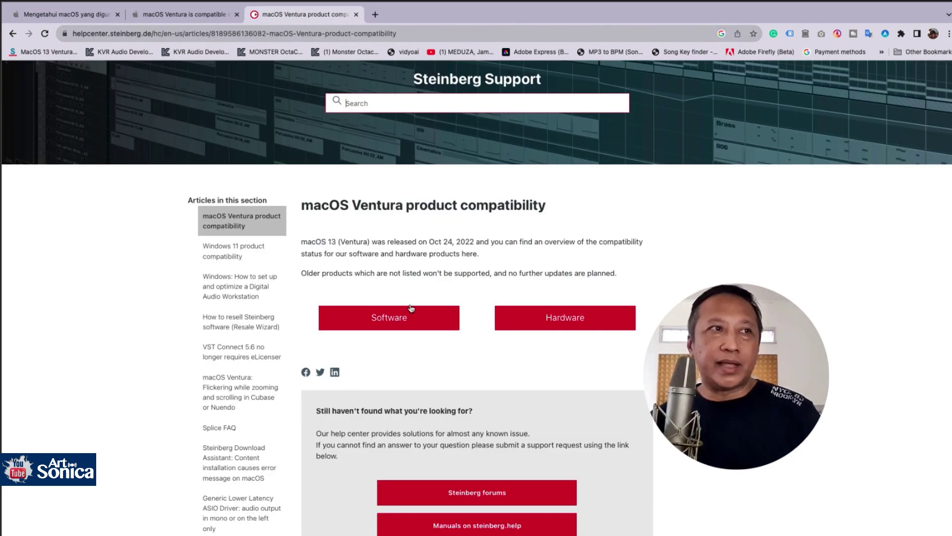
pyautogui.scroll(-1, 555, 302)
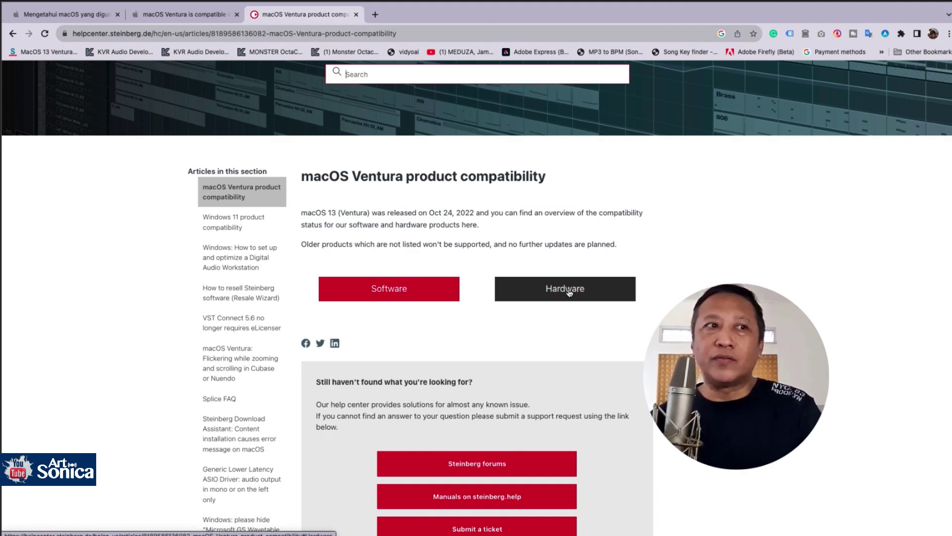
pyautogui.click(570, 292)
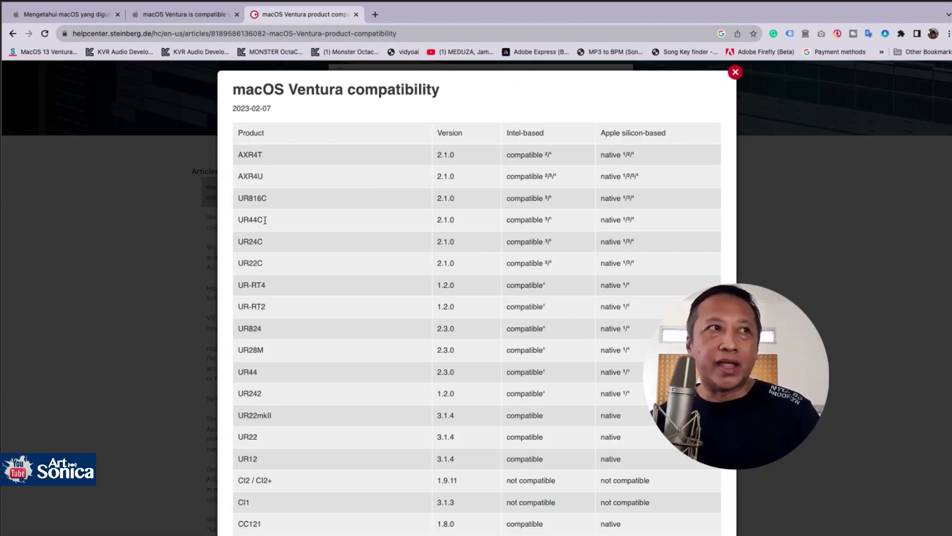
pyautogui.moveTo(241, 265); pyautogui.dragTo(264, 266)
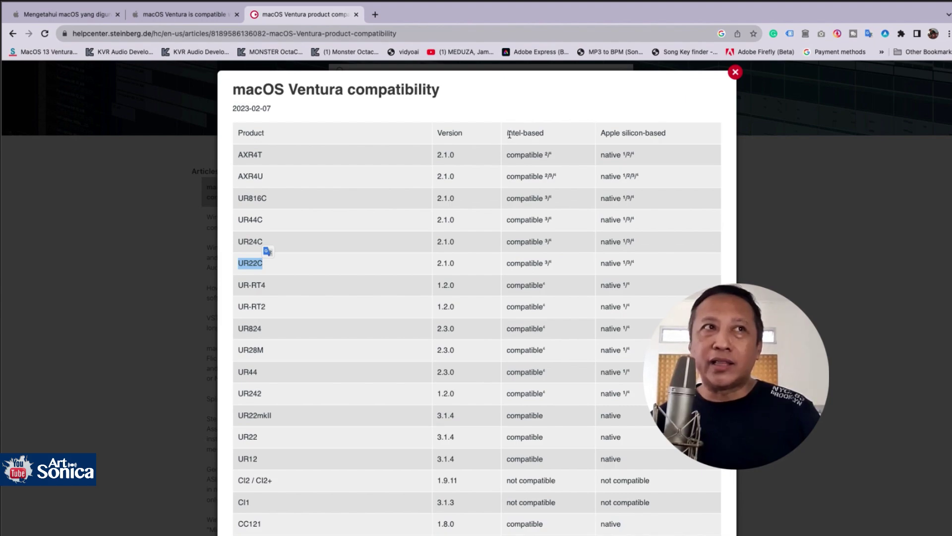
pyautogui.moveTo(507, 132); pyautogui.dragTo(521, 133)
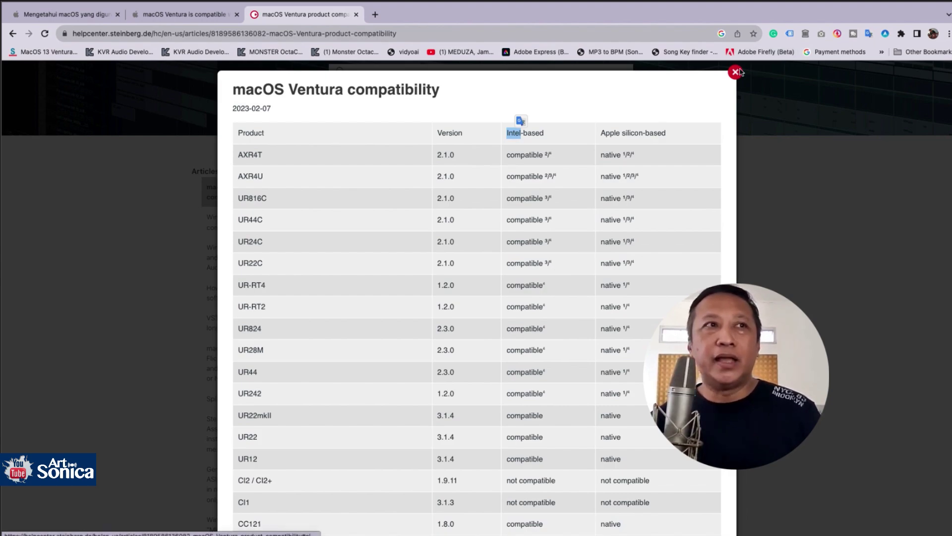
pyautogui.scroll(-5, 542, 273)
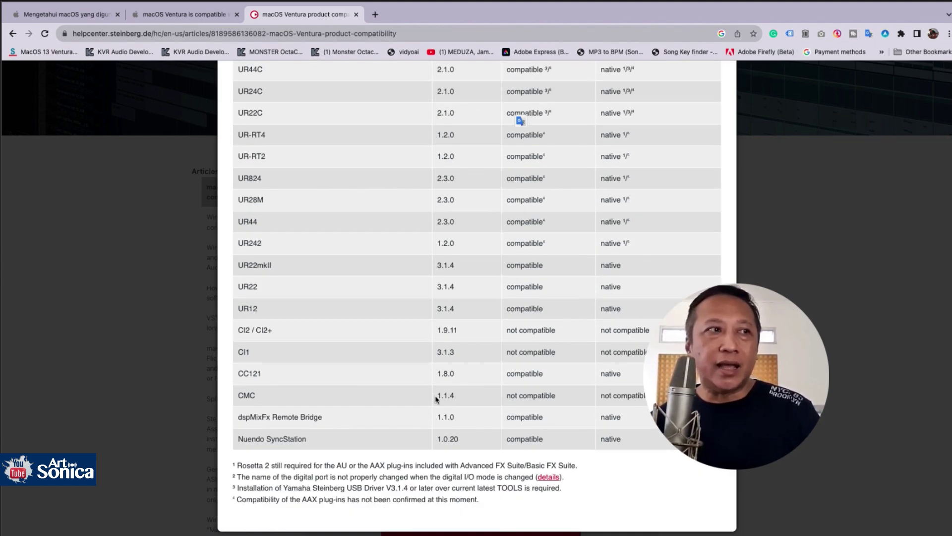
pyautogui.click(240, 487)
pyautogui.moveTo(241, 488); pyautogui.dragTo(560, 486)
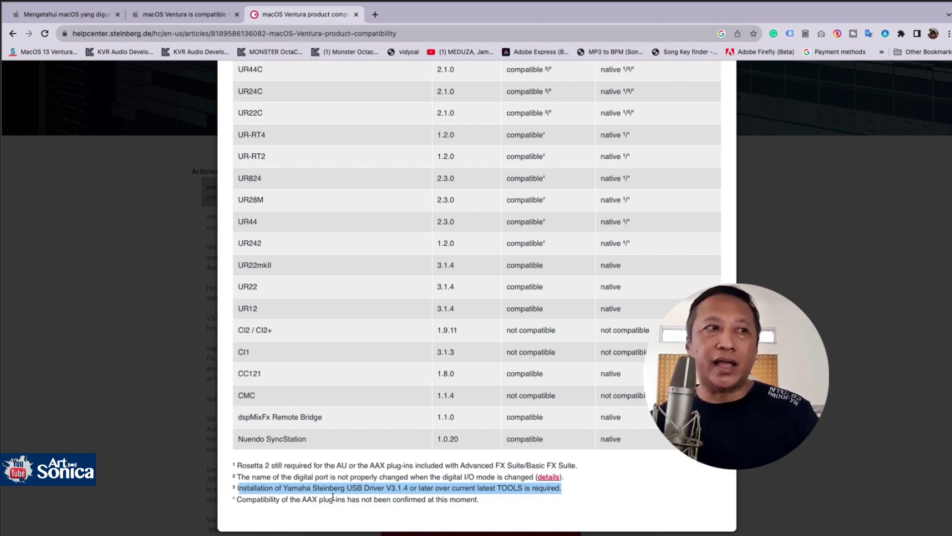
pyautogui.moveTo(263, 499); pyautogui.dragTo(479, 497)
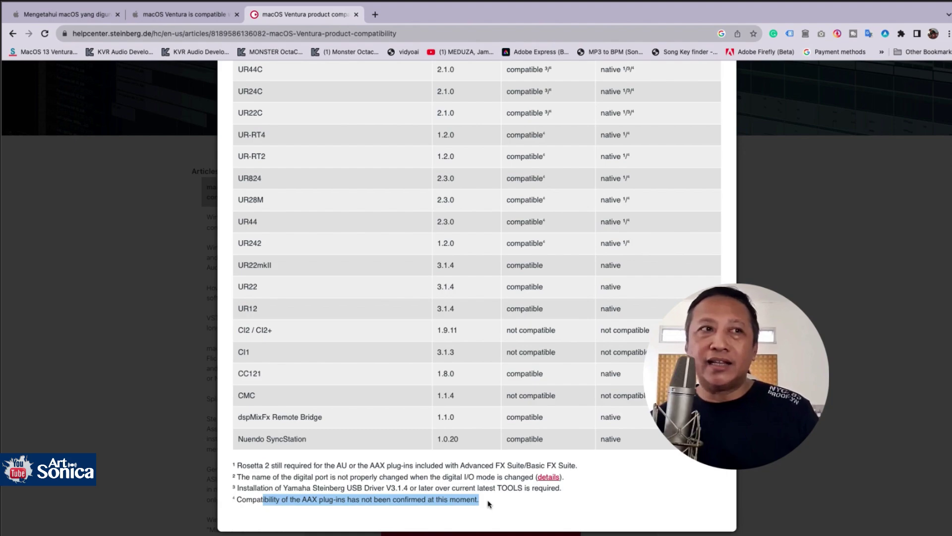
pyautogui.scroll(1, 489, 504)
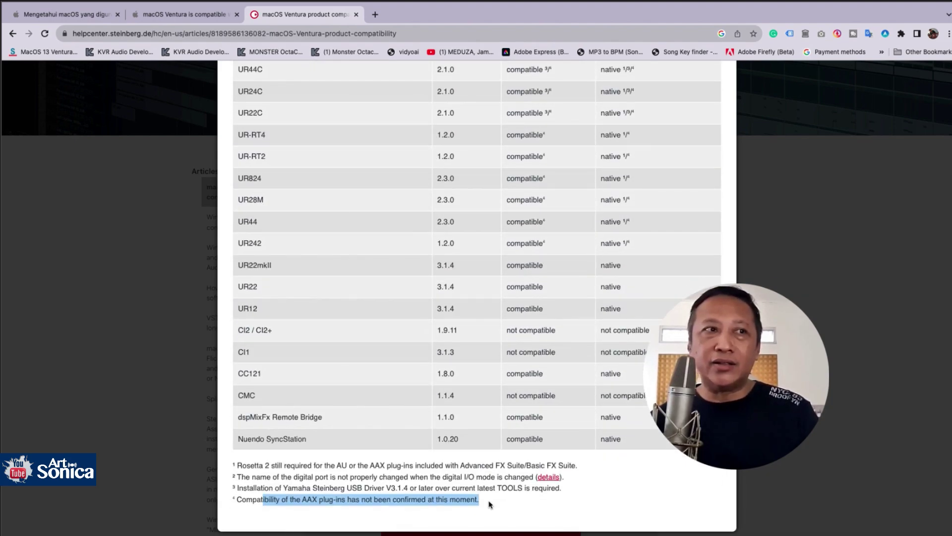
pyautogui.click(493, 505)
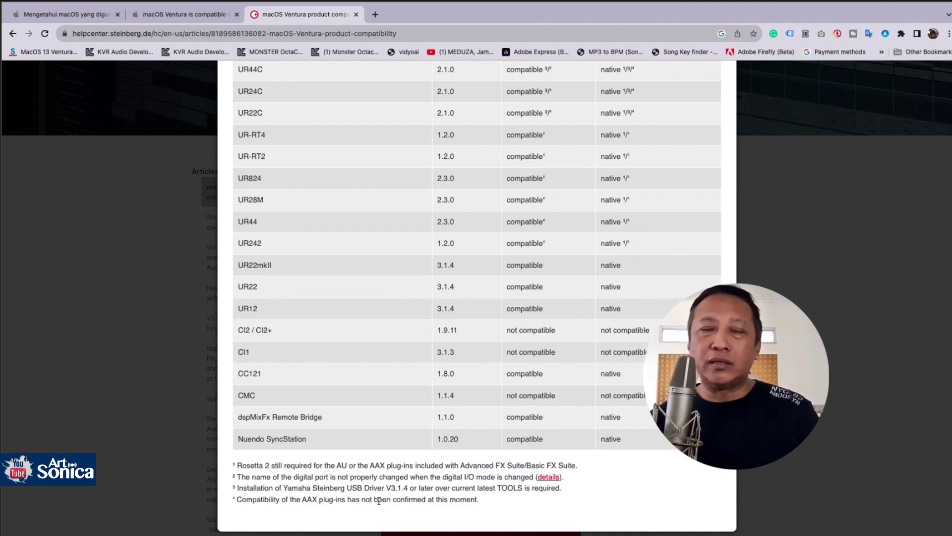
pyautogui.scroll(1, 446, 421)
pyautogui.scroll(4, 528, 350)
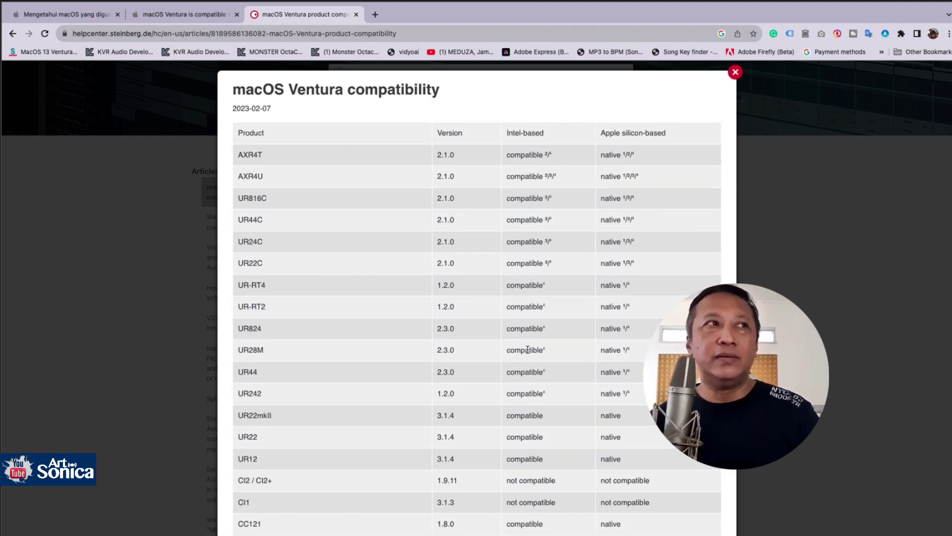
pyautogui.click(736, 72)
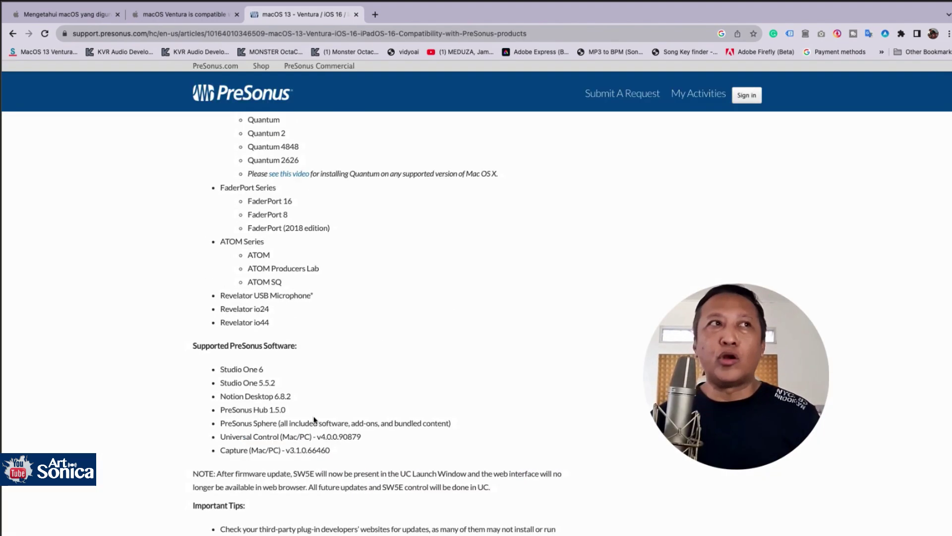
# Step: Search 'cubase pro 12 mac os ventura' in a new tab and open Steinberg's Software compatibility tables
pyautogui.scroll(10, 314, 420)
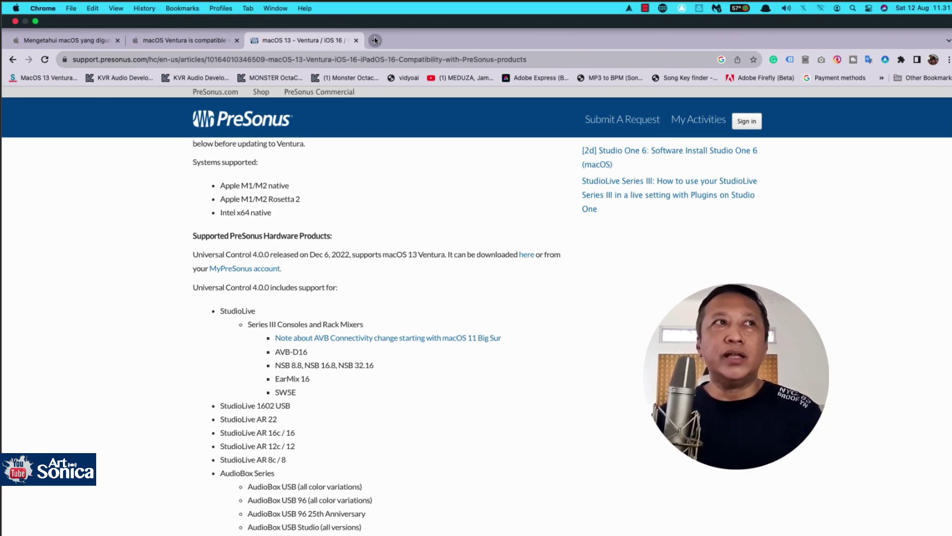
pyautogui.click(375, 41)
pyautogui.click(248, 57)
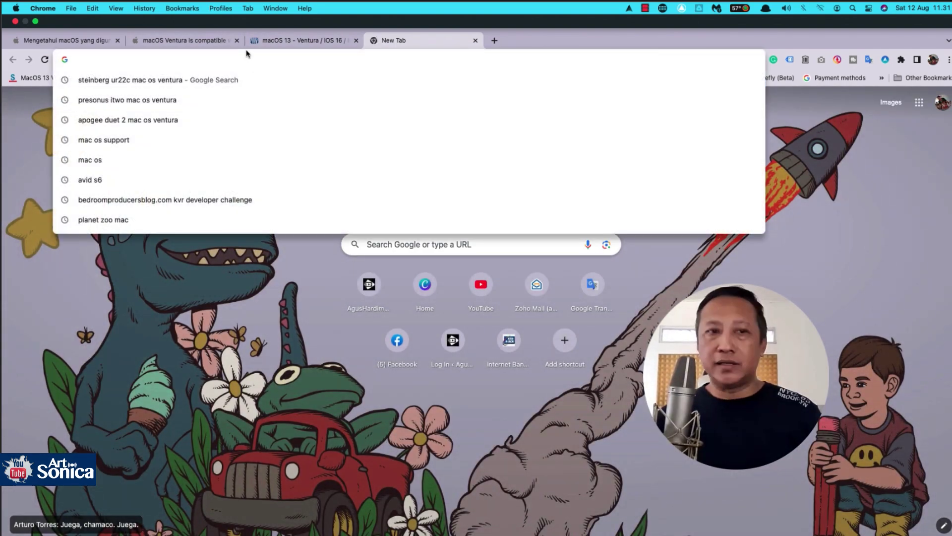
pyautogui.write('cub')
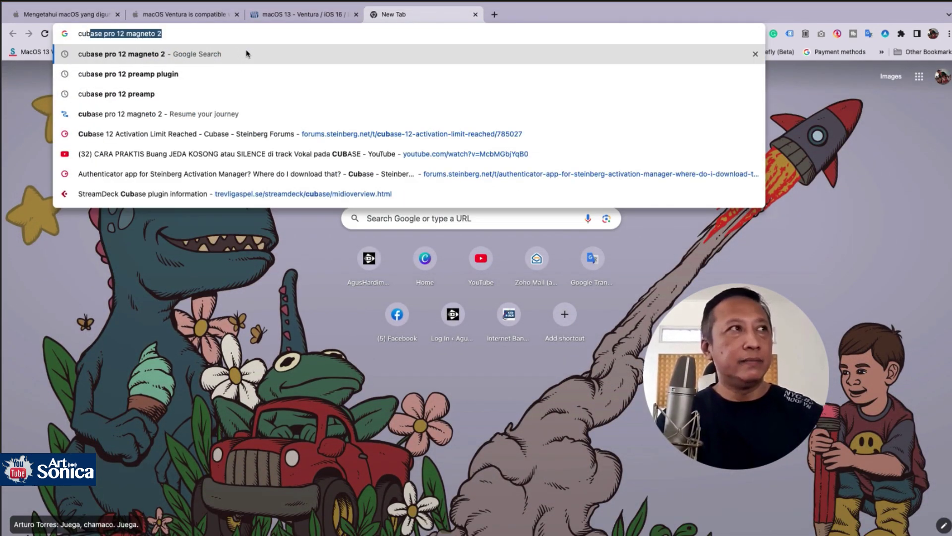
pyautogui.write('ase p')
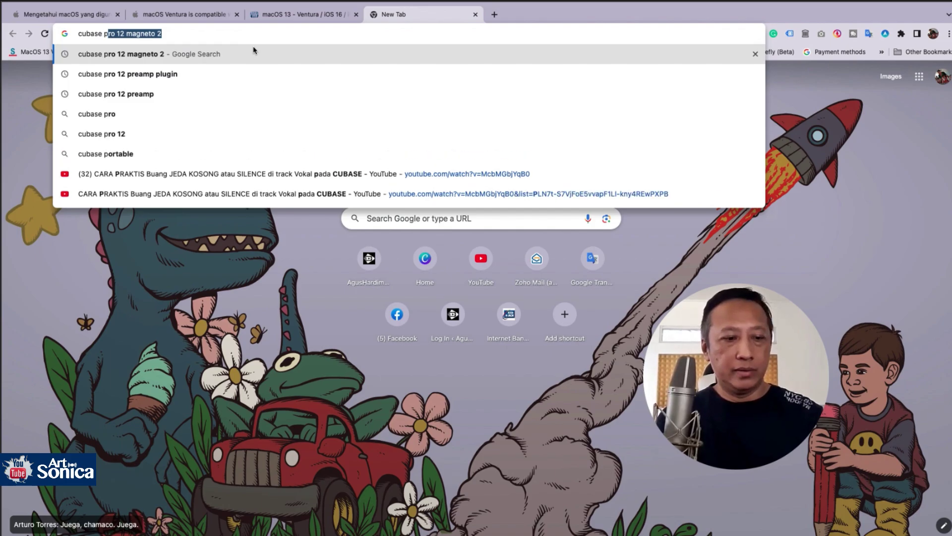
pyautogui.write('ro 12 ma')
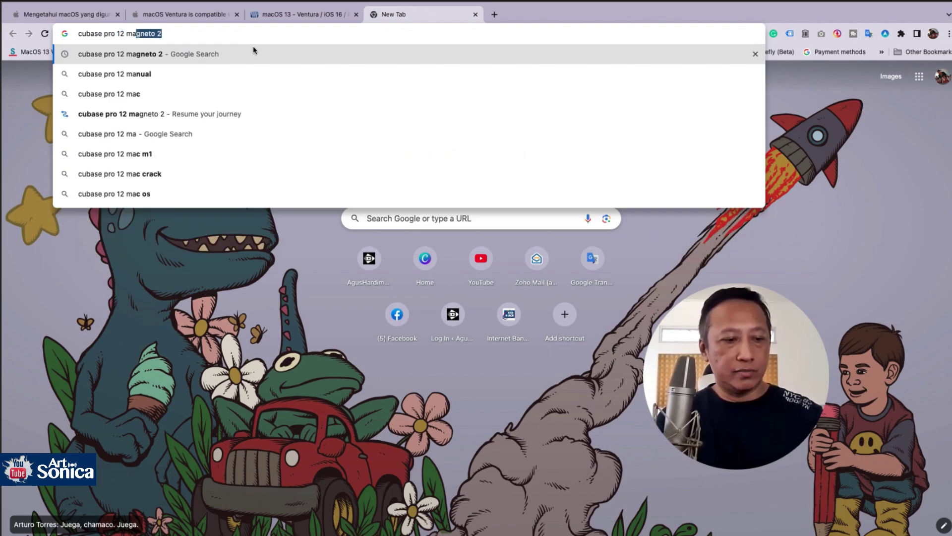
pyautogui.write('c os ')
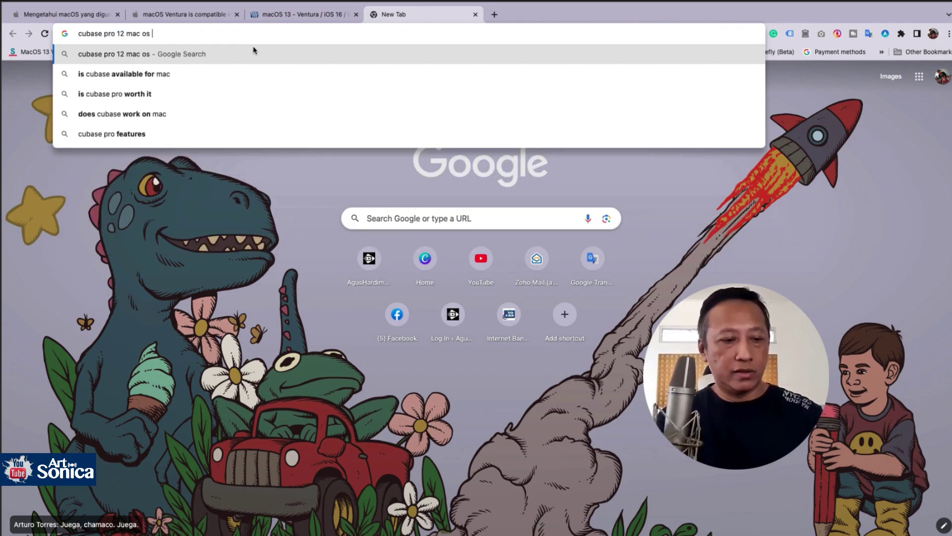
pyautogui.write('ventura')
pyautogui.press('Return')
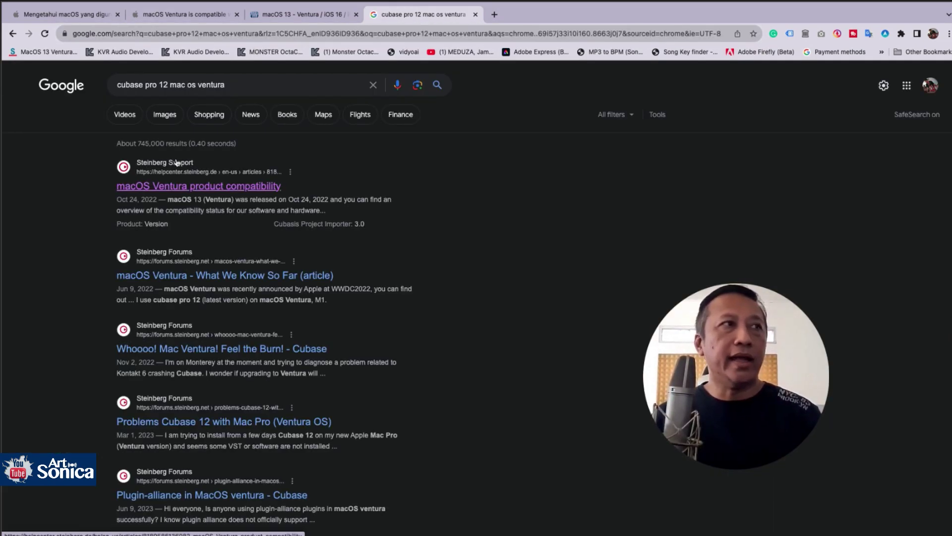
pyautogui.click(299, 188)
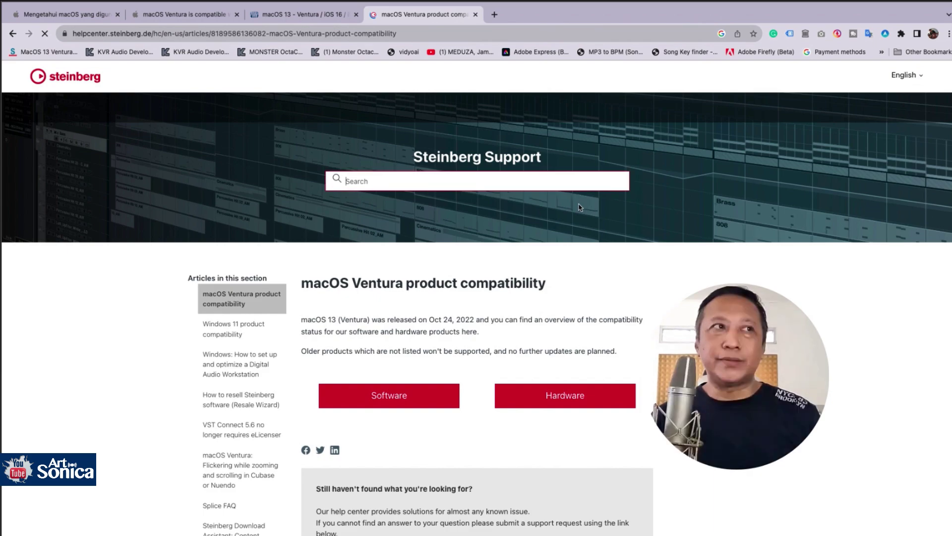
pyautogui.click(400, 400)
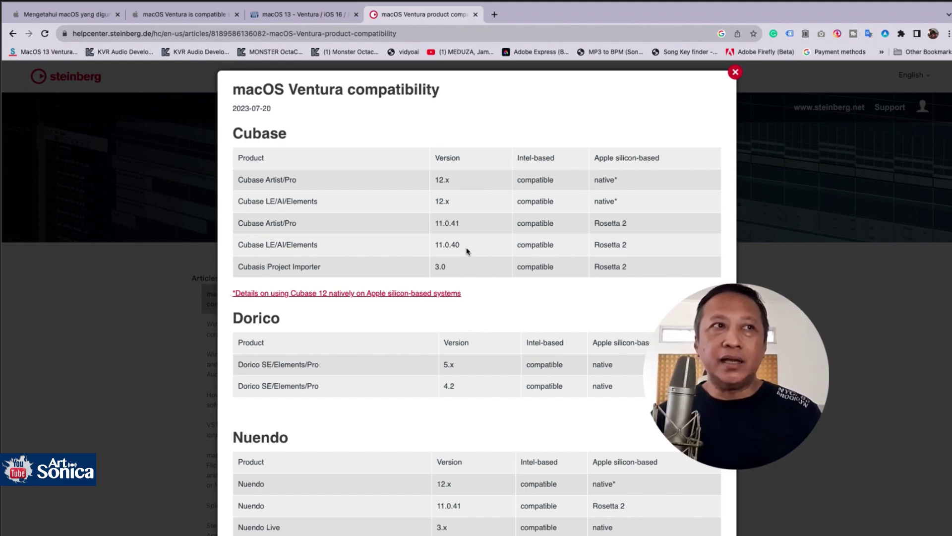
pyautogui.scroll(-15, 458, 247)
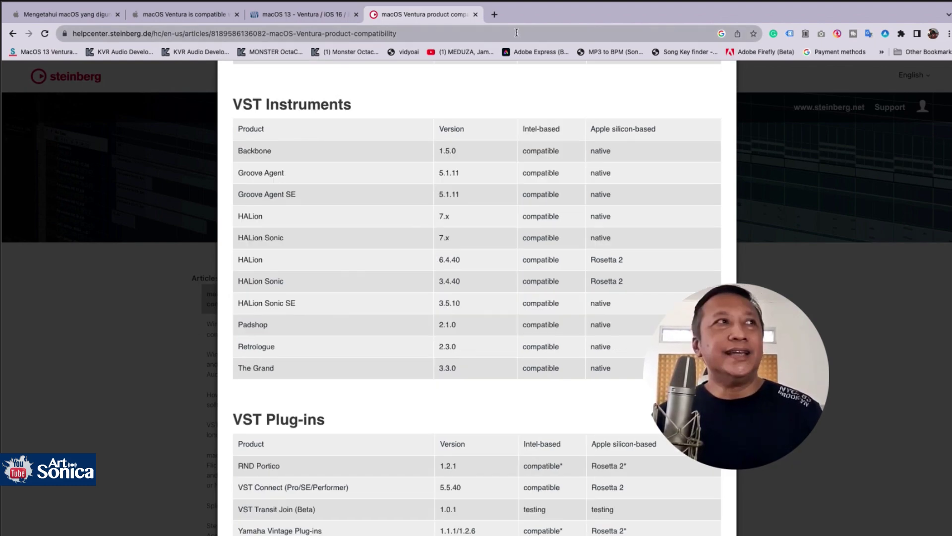
# Step: Search 'ableton live mac os ventu' and open Ableton's 'Mac Compatibility with Live' article
pyautogui.click(467, 35)
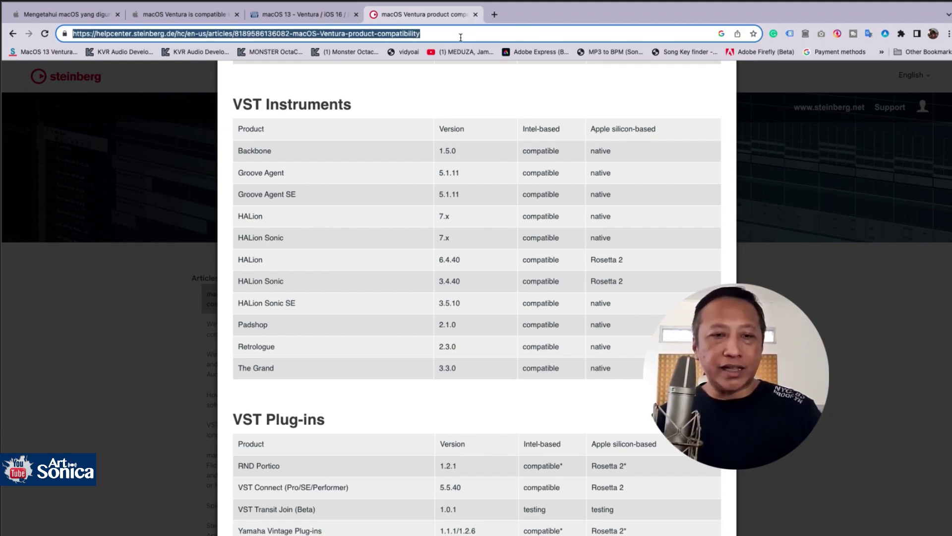
pyautogui.write('ablet')
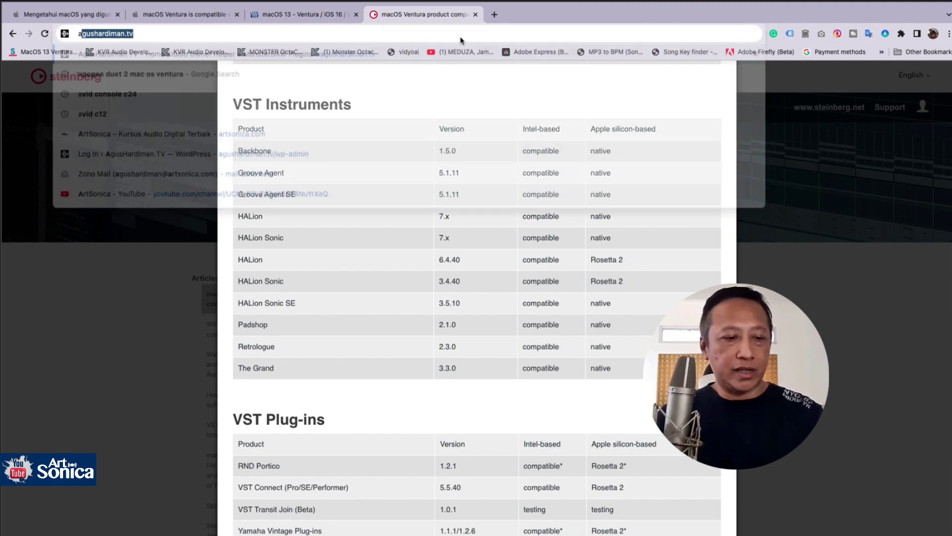
pyautogui.write('on ')
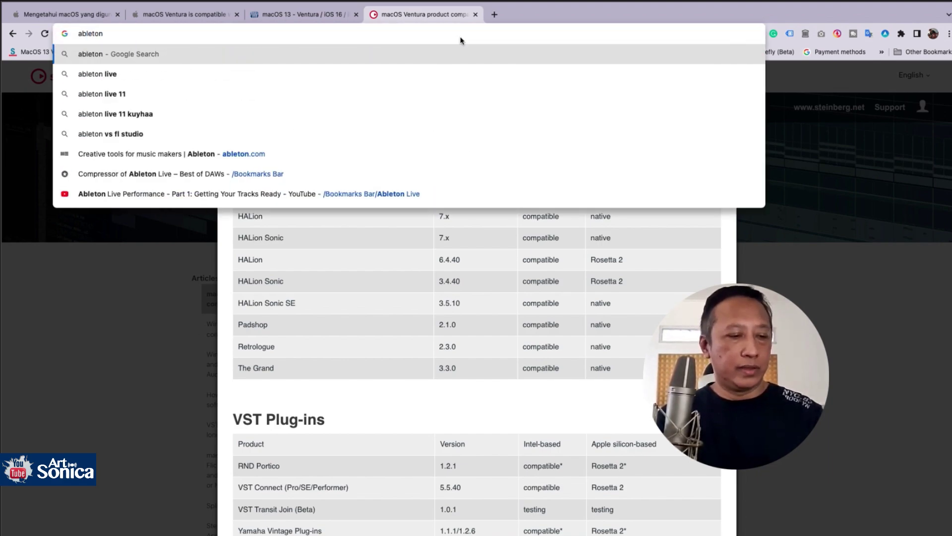
pyautogui.write('live ma')
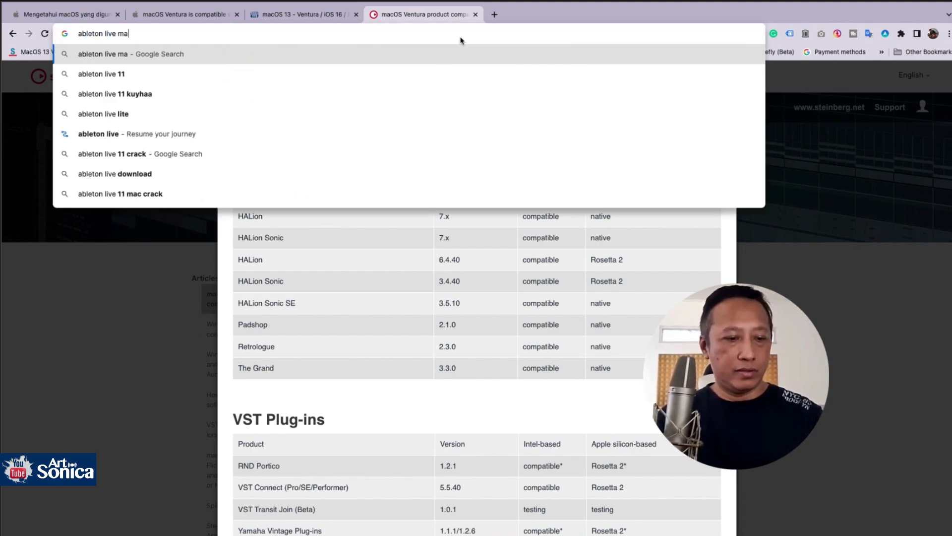
pyautogui.write('c os ventu')
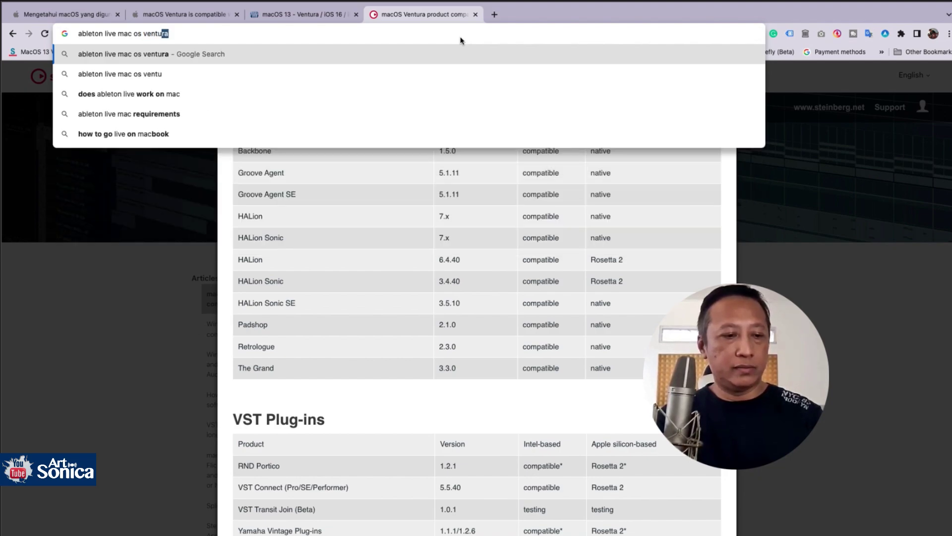
pyautogui.press('Return')
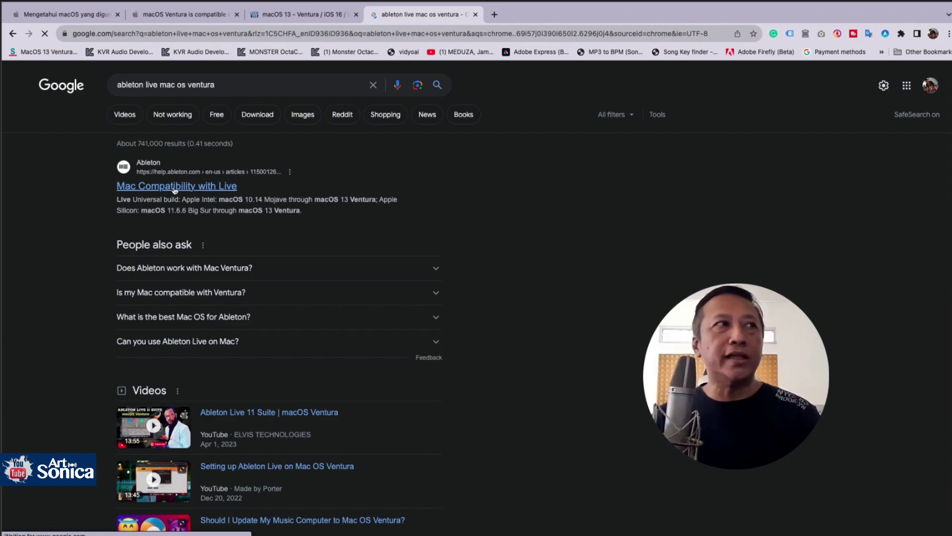
pyautogui.click(174, 188)
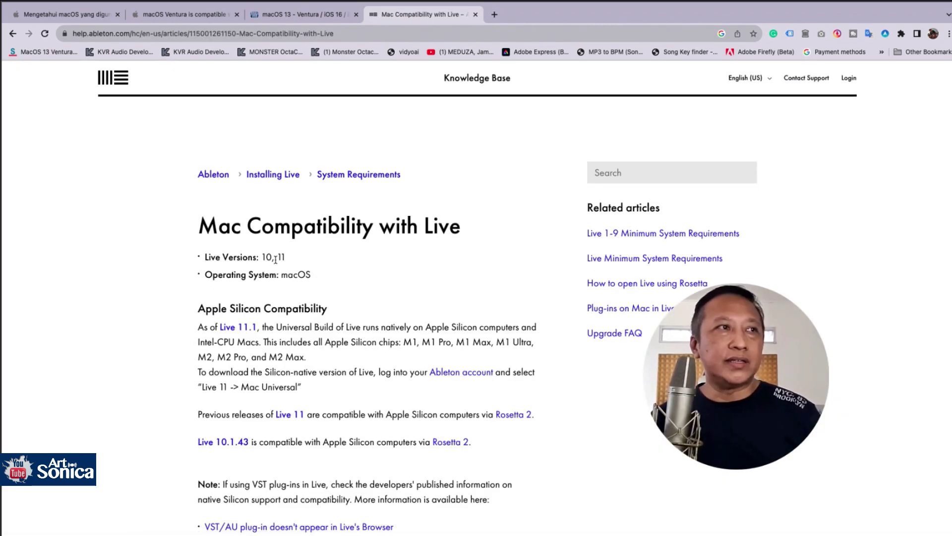
# Step: Read down the article, highlighting the notes on updating macOS and backing up first
pyautogui.scroll(-2, 322, 337)
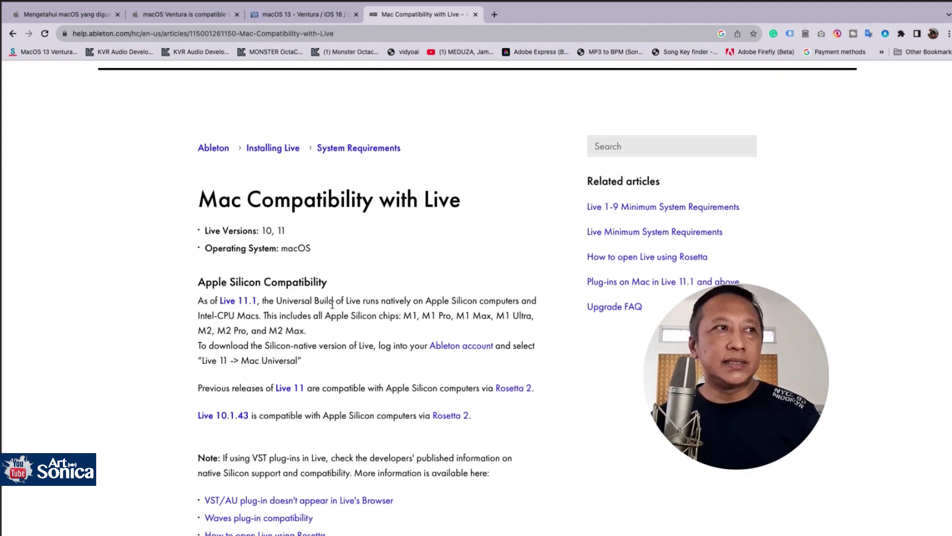
pyautogui.scroll(-1, 346, 394)
pyautogui.scroll(-2, 330, 416)
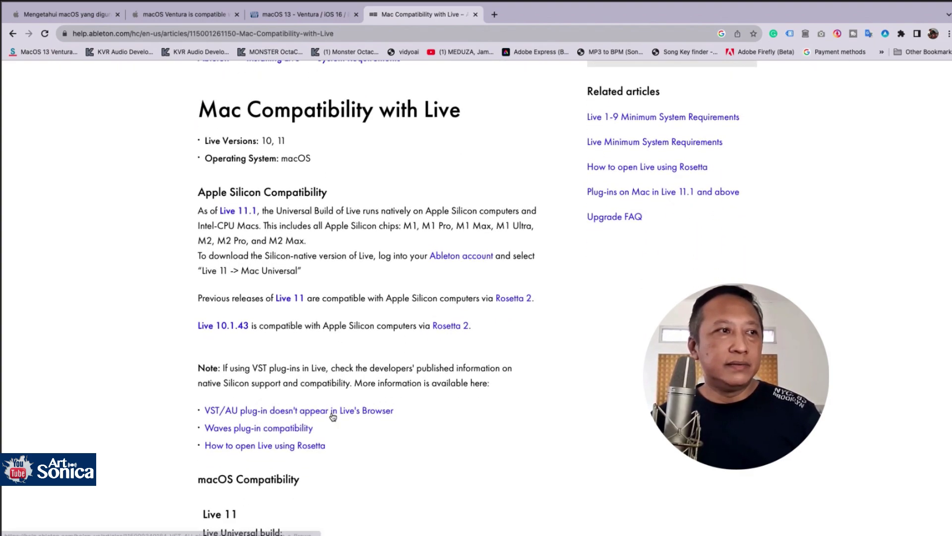
pyautogui.scroll(-1, 332, 445)
pyautogui.scroll(-2, 331, 444)
pyautogui.scroll(-1, 330, 442)
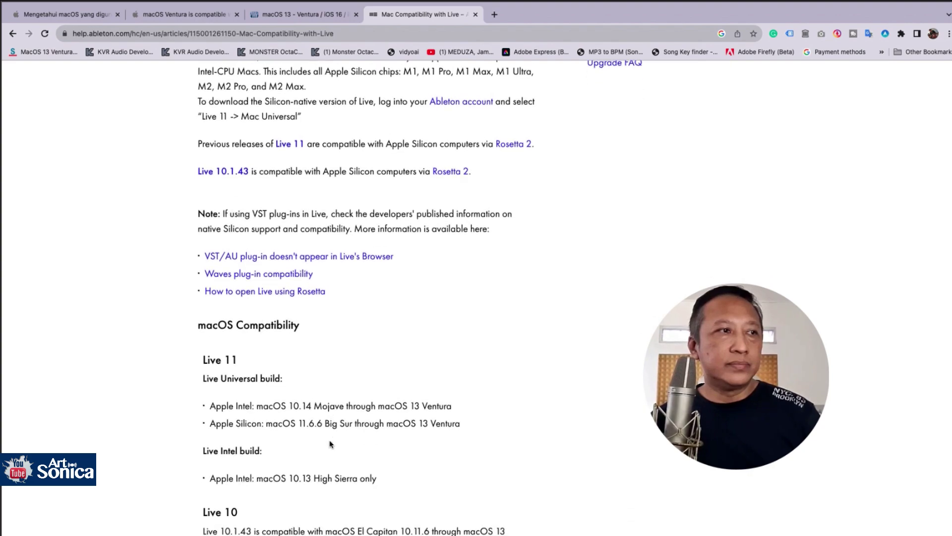
pyautogui.scroll(-3, 276, 393)
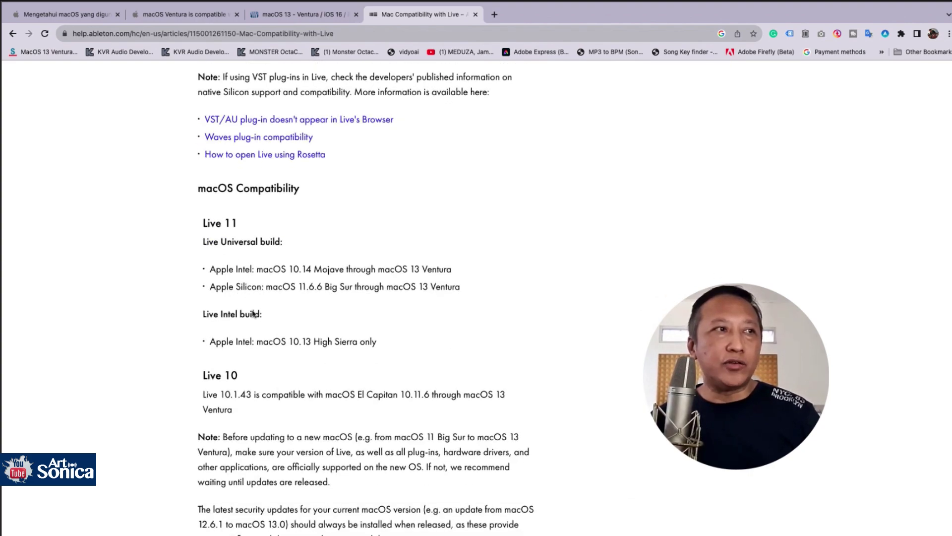
pyautogui.scroll(-1, 255, 388)
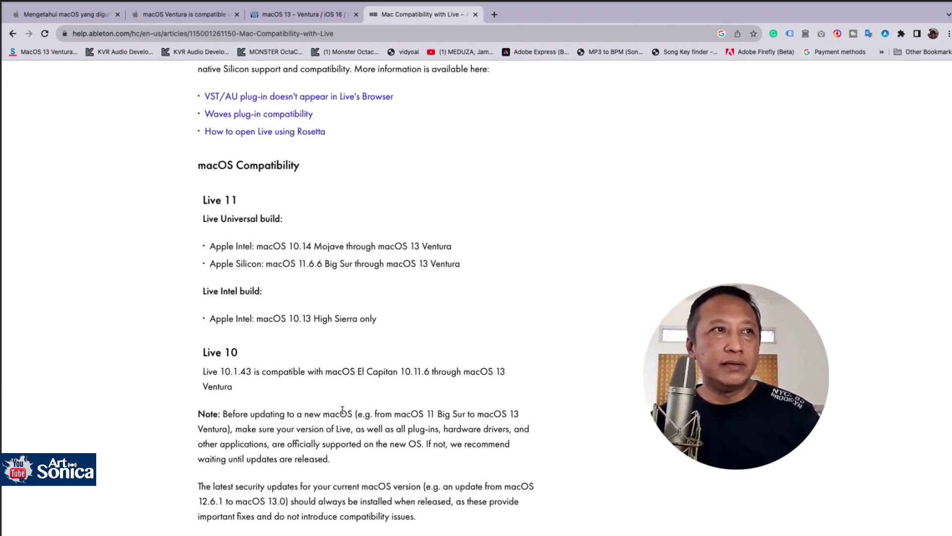
pyautogui.scroll(-2, 342, 410)
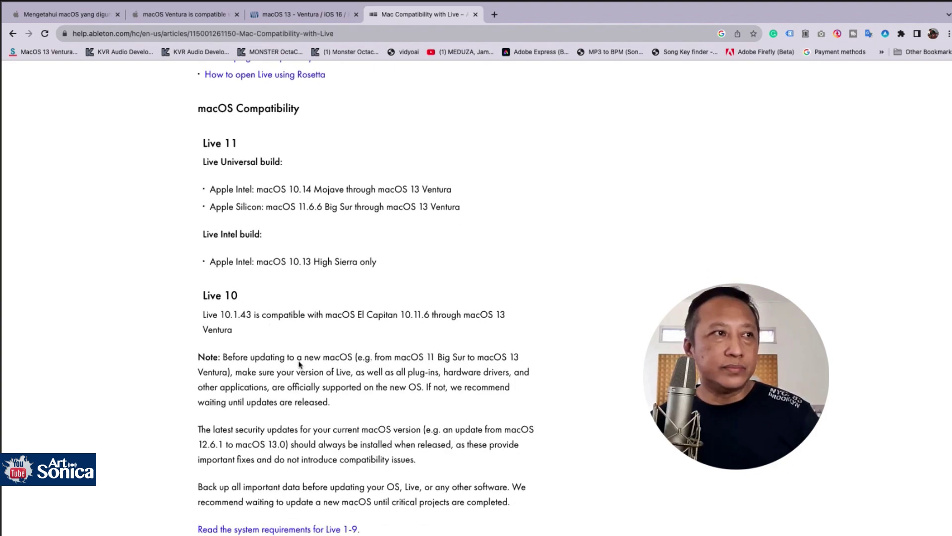
pyautogui.scroll(-1, 277, 338)
pyautogui.scroll(-1, 308, 386)
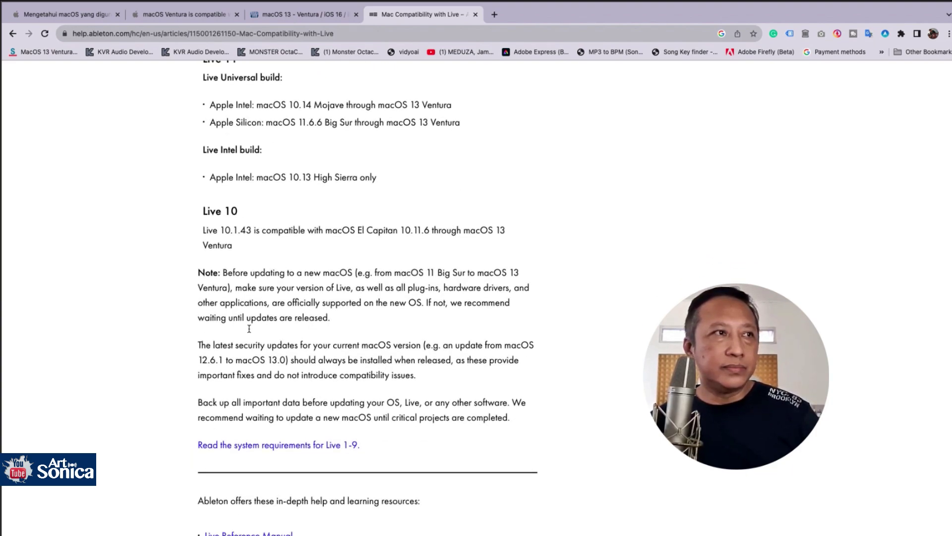
pyautogui.moveTo(228, 272); pyautogui.dragTo(411, 331)
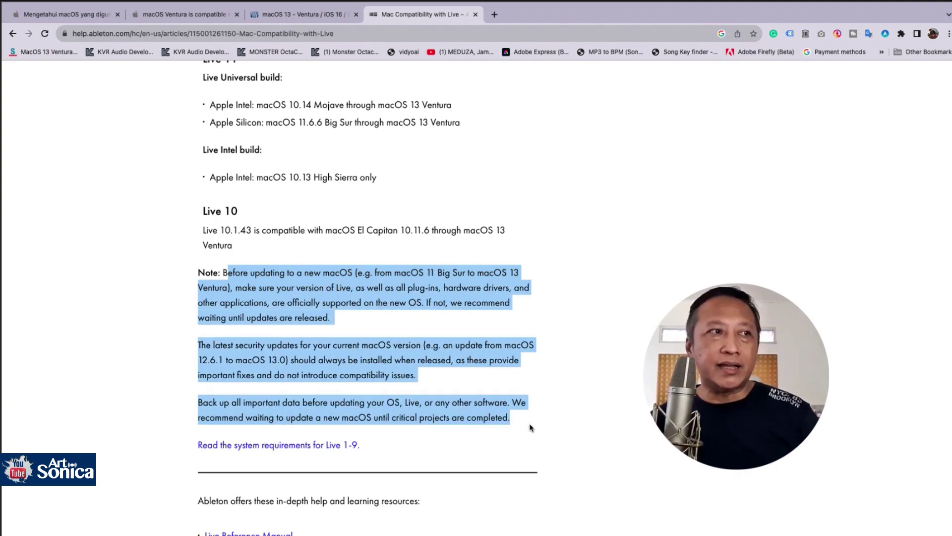
pyautogui.moveTo(411, 332); pyautogui.dragTo(502, 421)
pyautogui.scroll(-1, 502, 421)
pyautogui.scroll(2, 477, 382)
pyautogui.scroll(10, 456, 352)
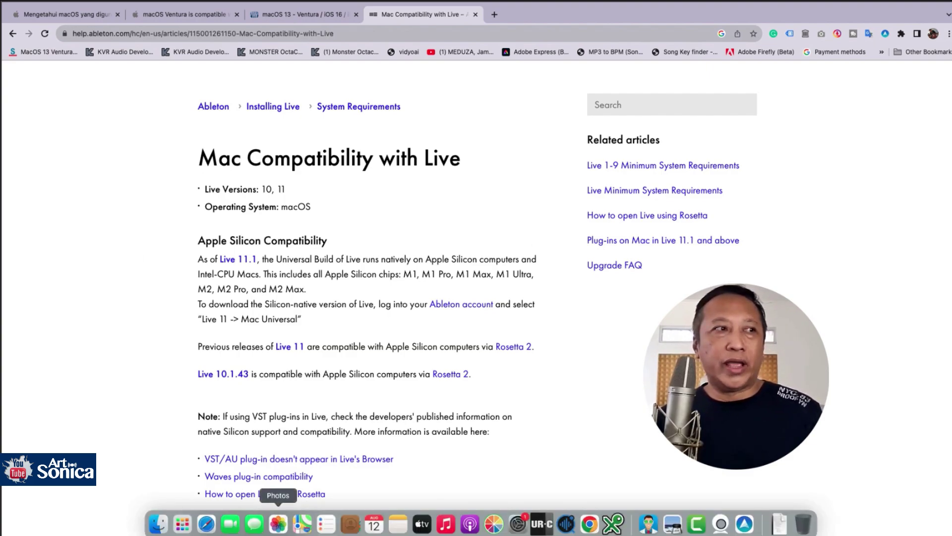
# Step: Check the empty 1TB drive in Finder, then return to Chrome in a new tab
pyautogui.click(440, 521)
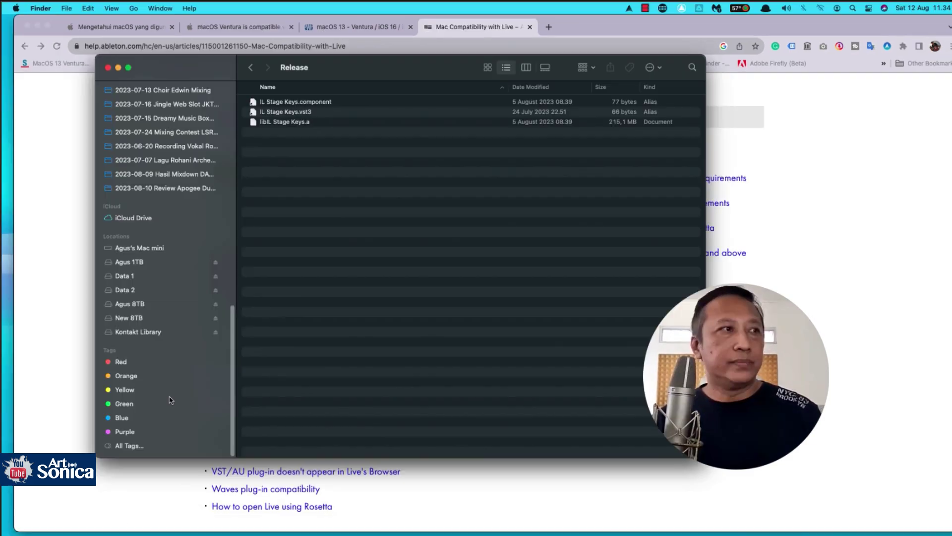
pyautogui.click(141, 264)
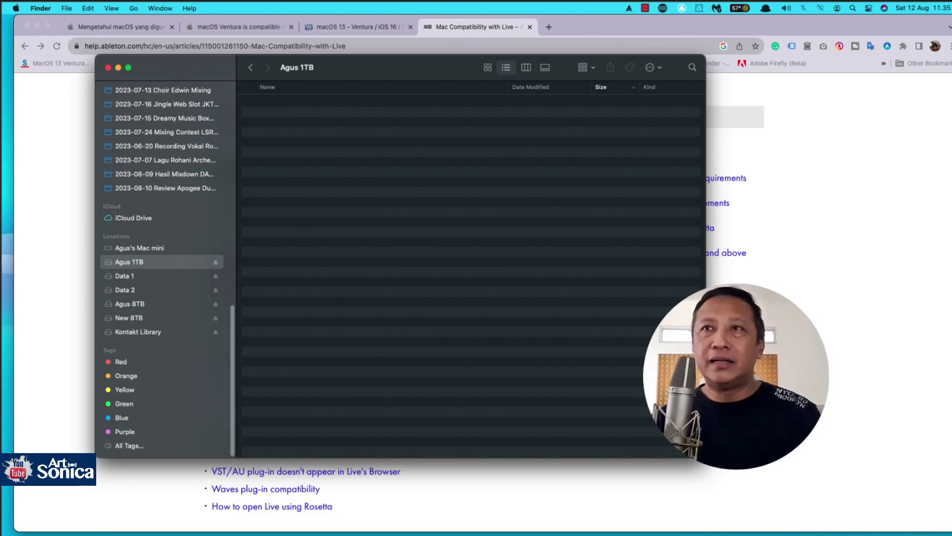
pyautogui.click(548, 27)
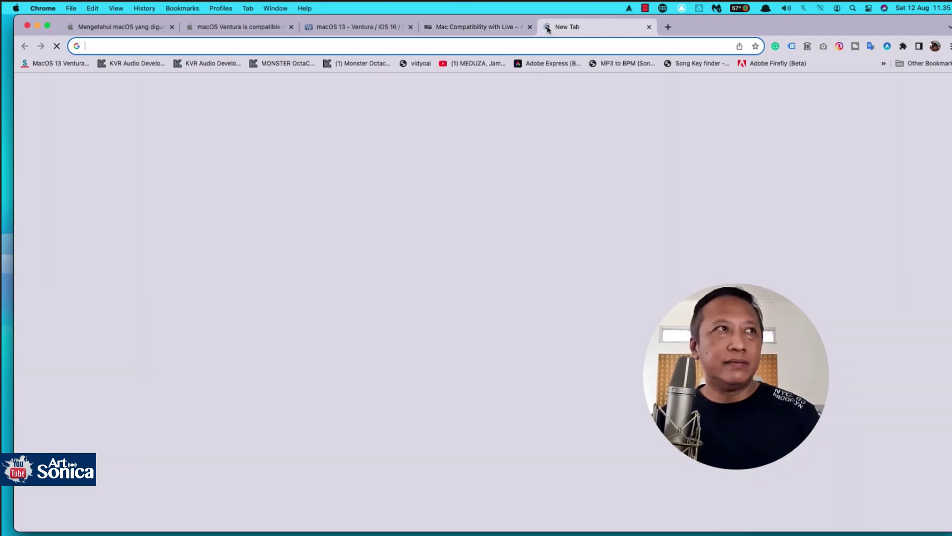
# Step: Load Apple's Time Machine backup guide from the pasted URL and scroll to storage device selection
pyautogui.write('https://support.apple.com/en-us/HT201250')
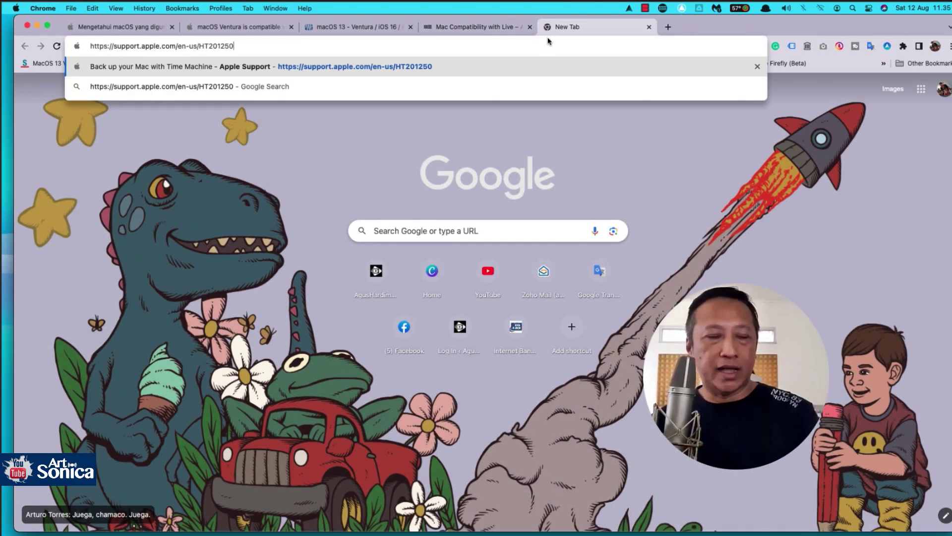
pyautogui.press('Return')
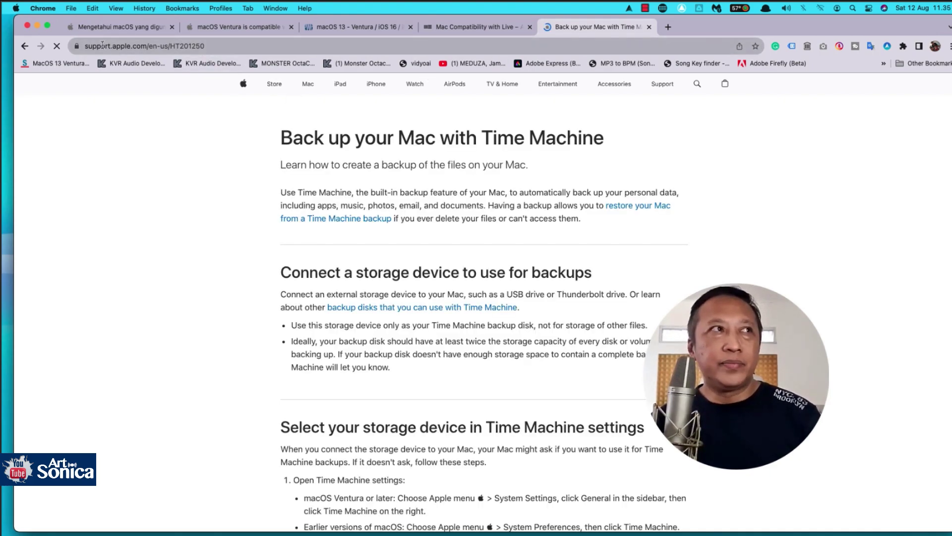
pyautogui.doubleClick(106, 45)
pyautogui.tripleClick(106, 45)
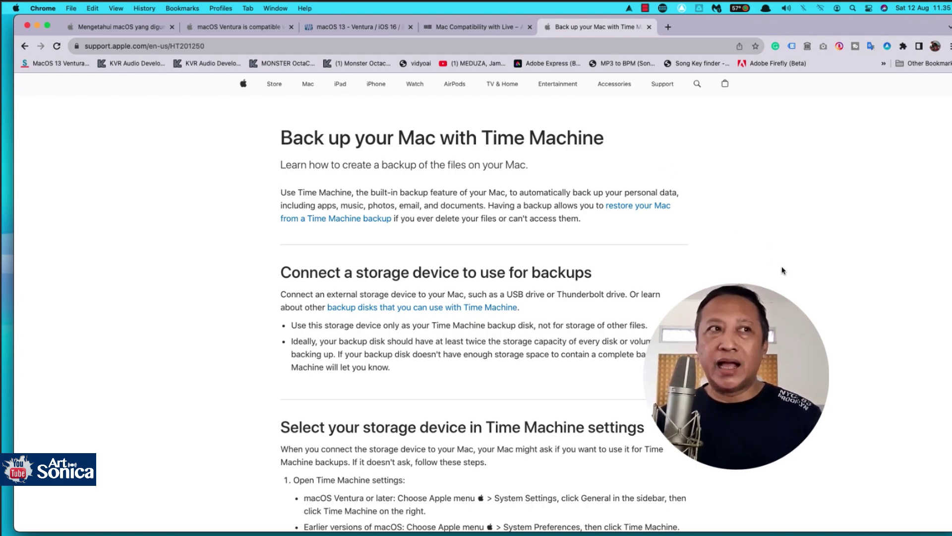
pyautogui.scroll(-5, 782, 270)
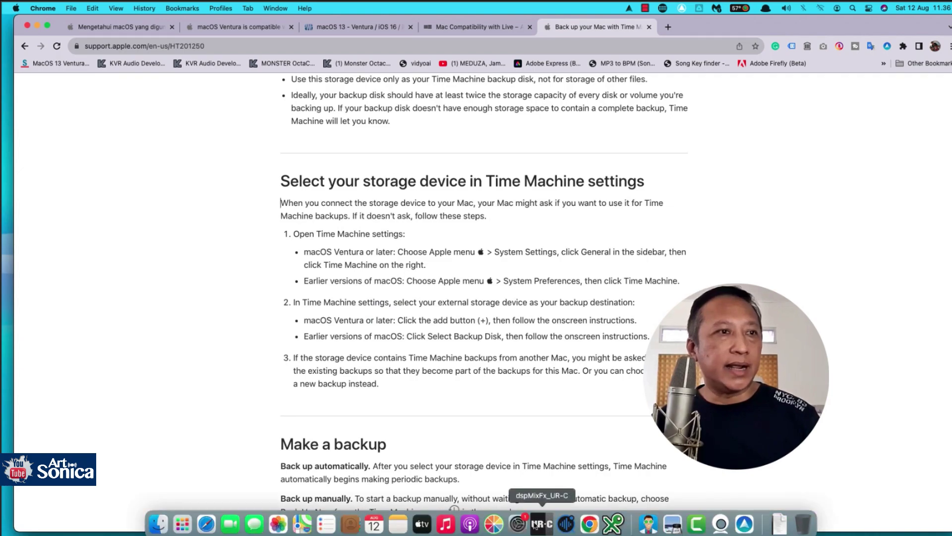
# Step: Find Time Machine in System Preferences and select the 1TB drive as the backup disk
pyautogui.click(518, 523)
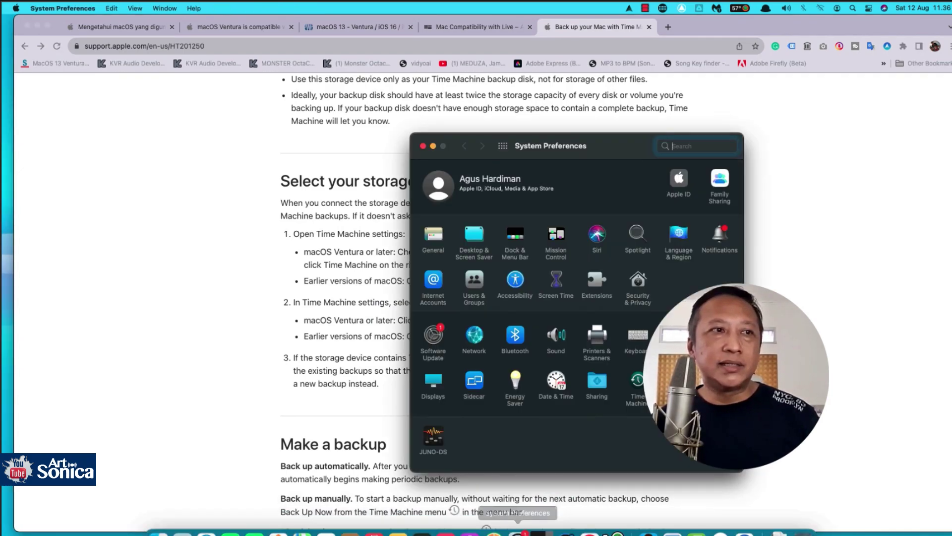
pyautogui.moveTo(614, 145); pyautogui.dragTo(497, 133)
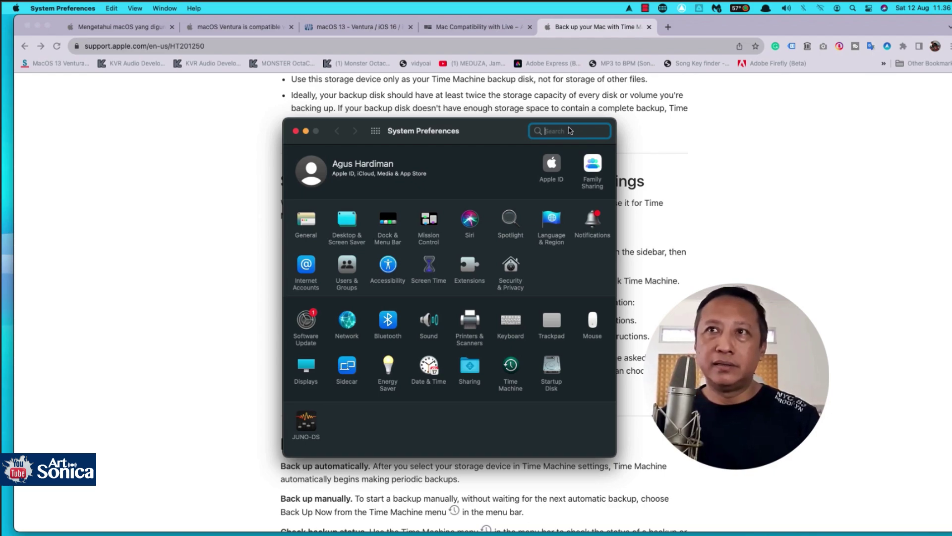
pyautogui.write('time')
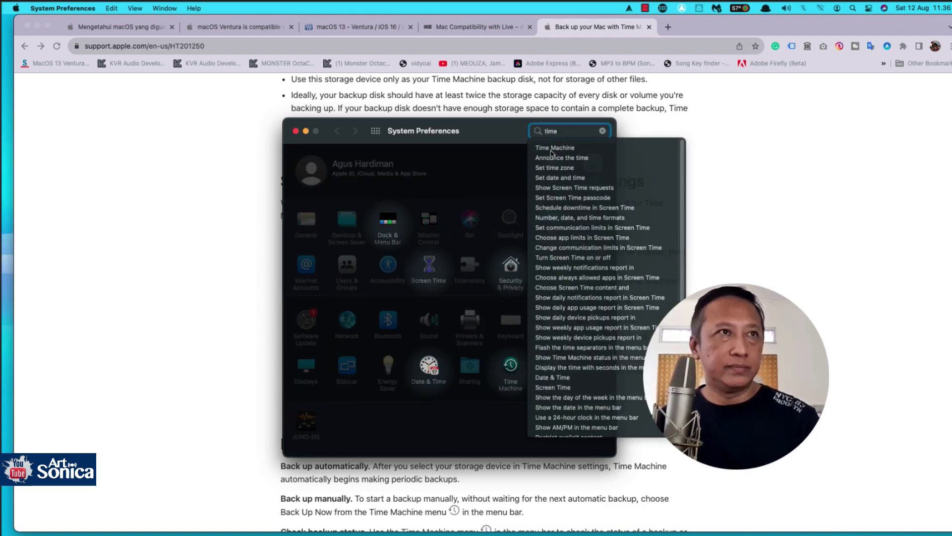
pyautogui.click(554, 147)
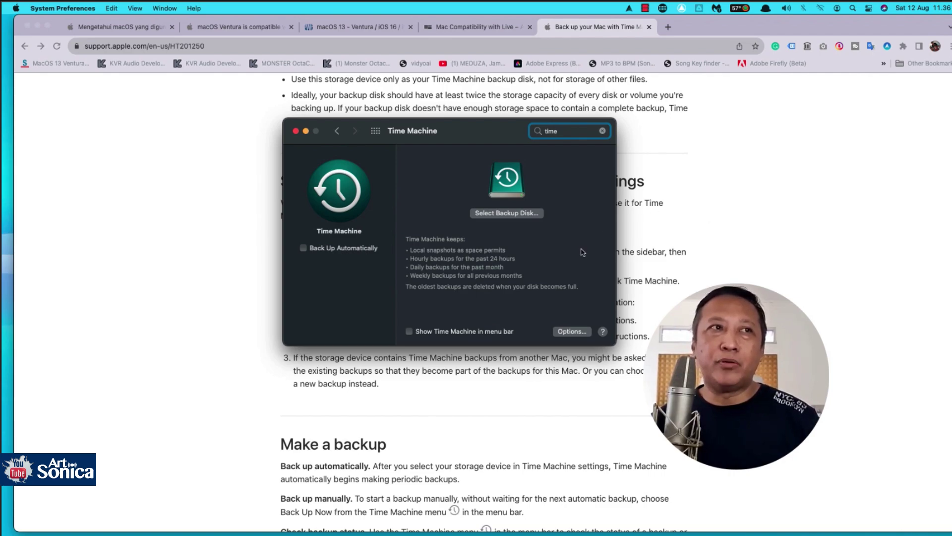
pyautogui.click(515, 213)
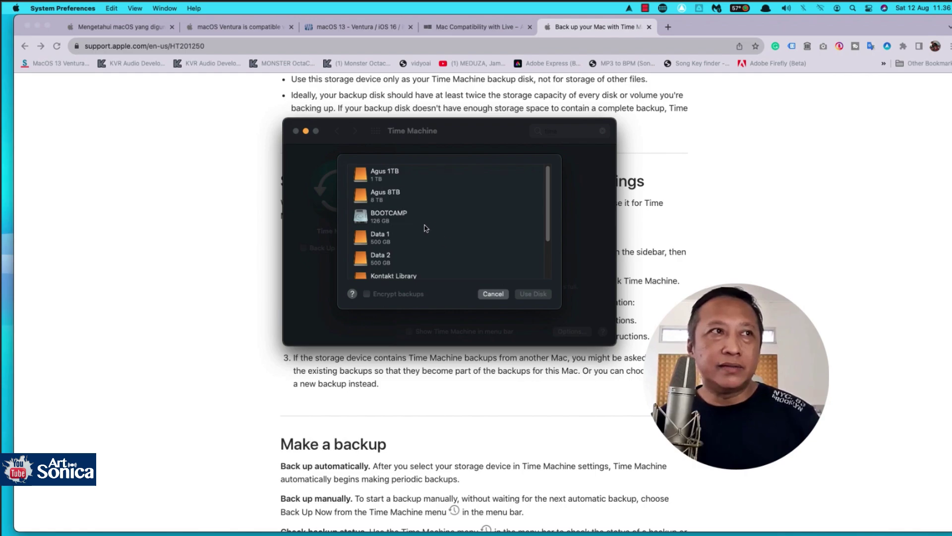
pyautogui.scroll(-3, 405, 190)
pyautogui.scroll(1, 401, 258)
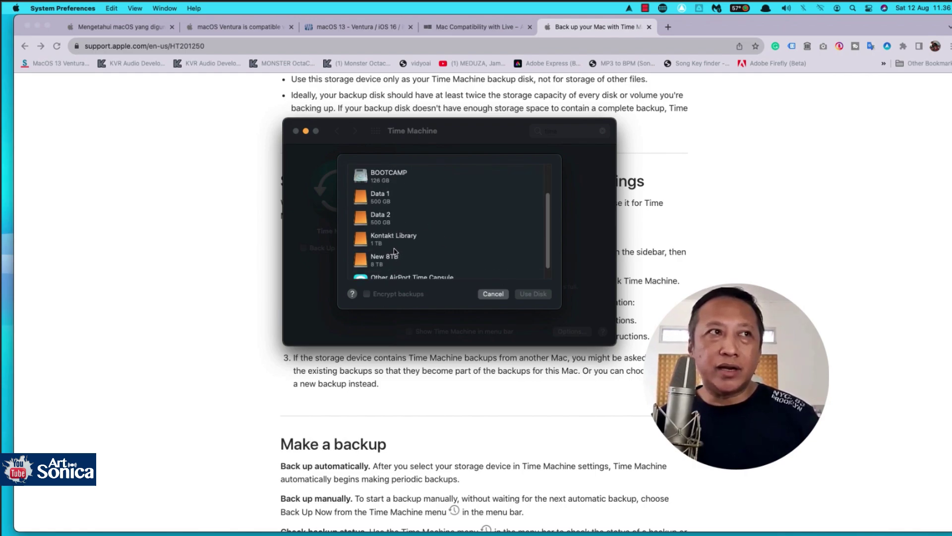
pyautogui.scroll(1, 400, 254)
pyautogui.scroll(1, 400, 253)
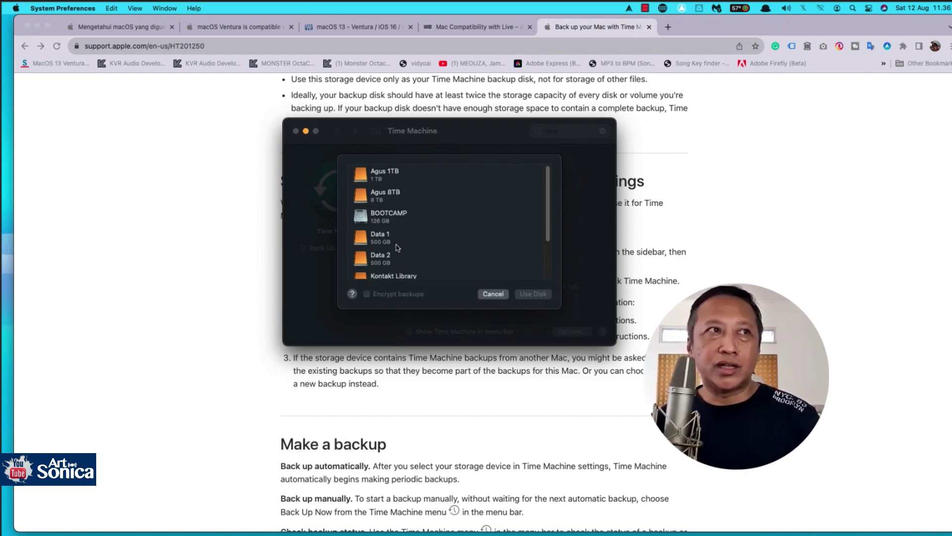
pyautogui.click(396, 179)
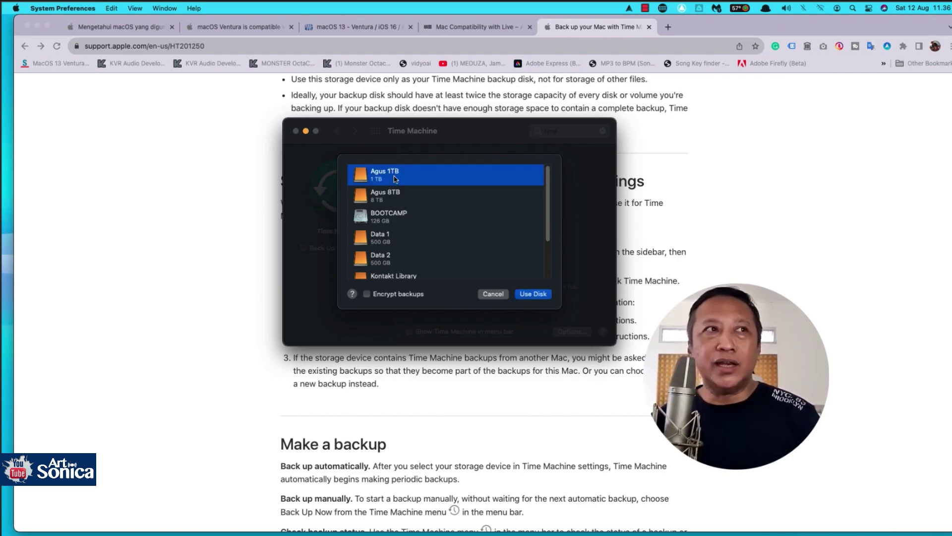
pyautogui.click(533, 294)
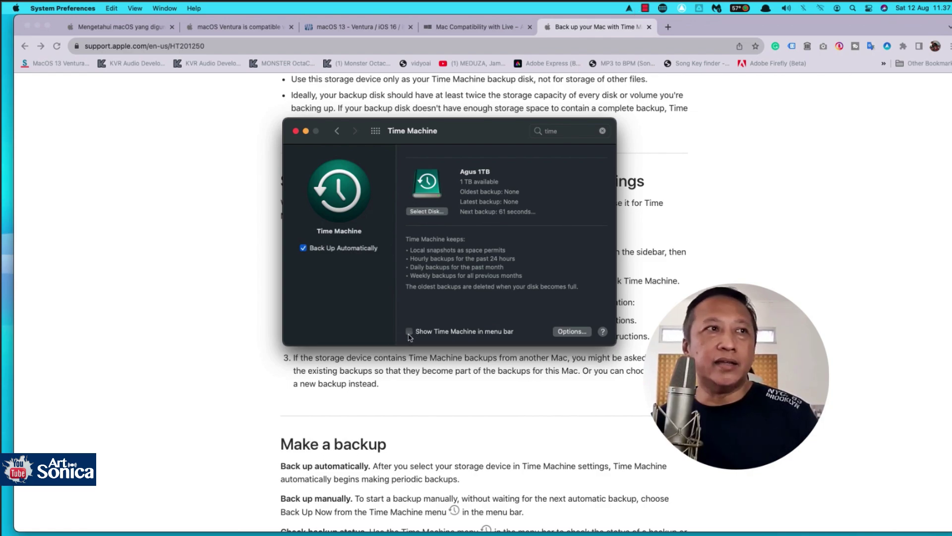
# Step: Enable the Time Machine menu-bar icon, then run Back Up Now to the 1TB drive
pyautogui.click(408, 333)
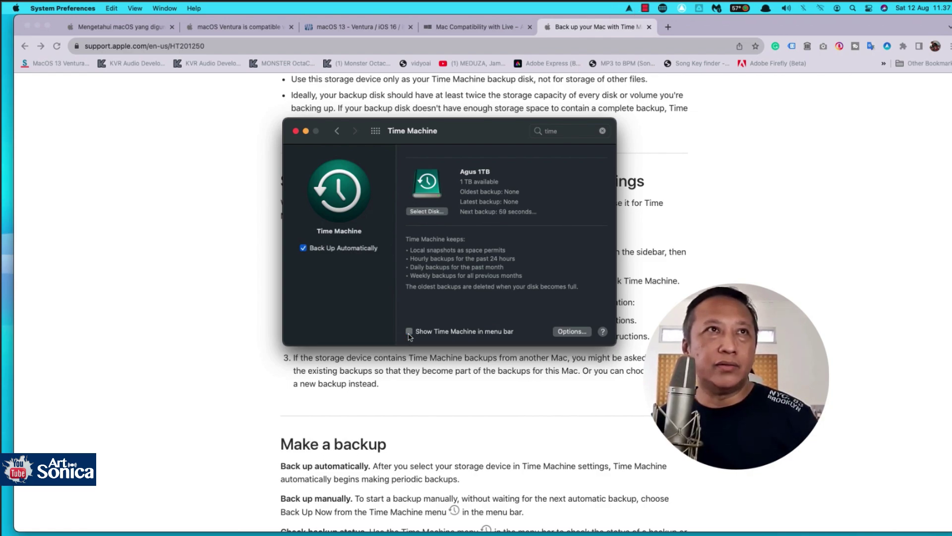
pyautogui.click(408, 332)
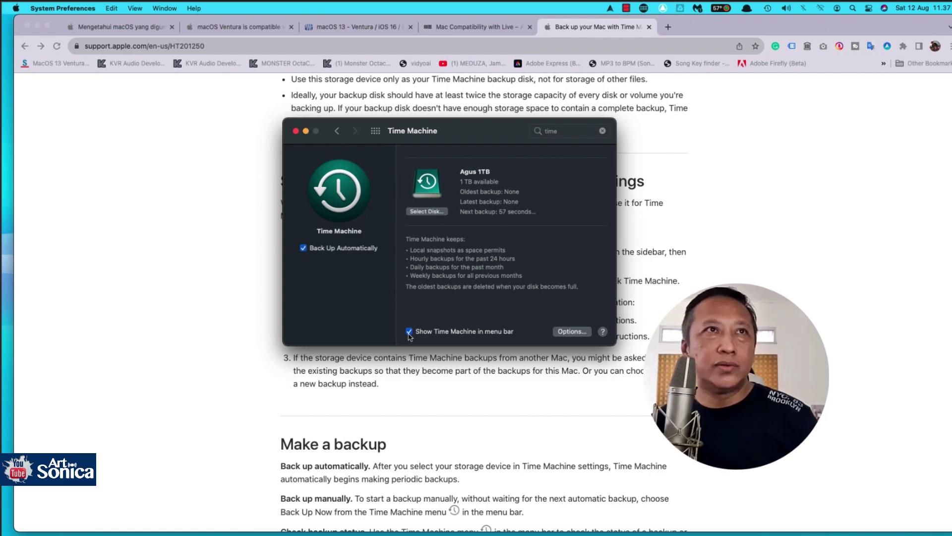
pyautogui.click(408, 332)
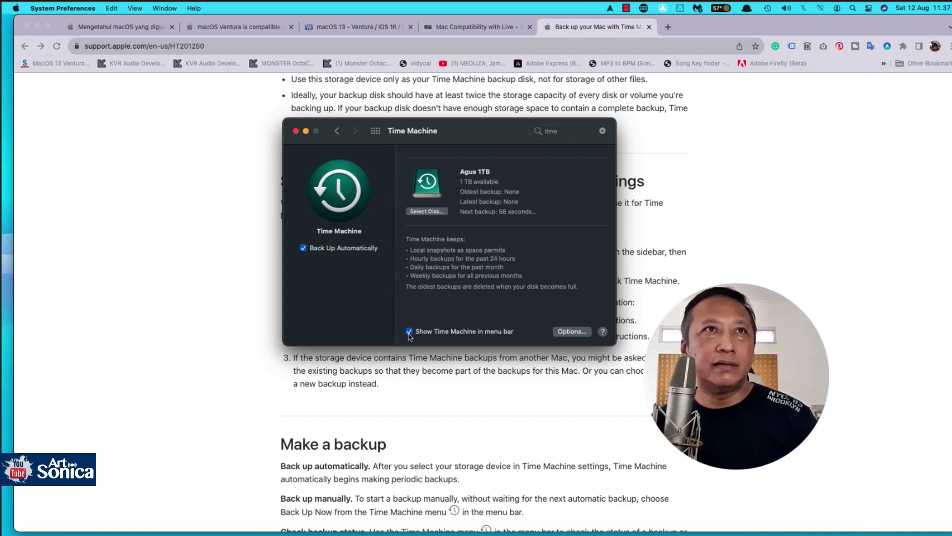
pyautogui.click(768, 8)
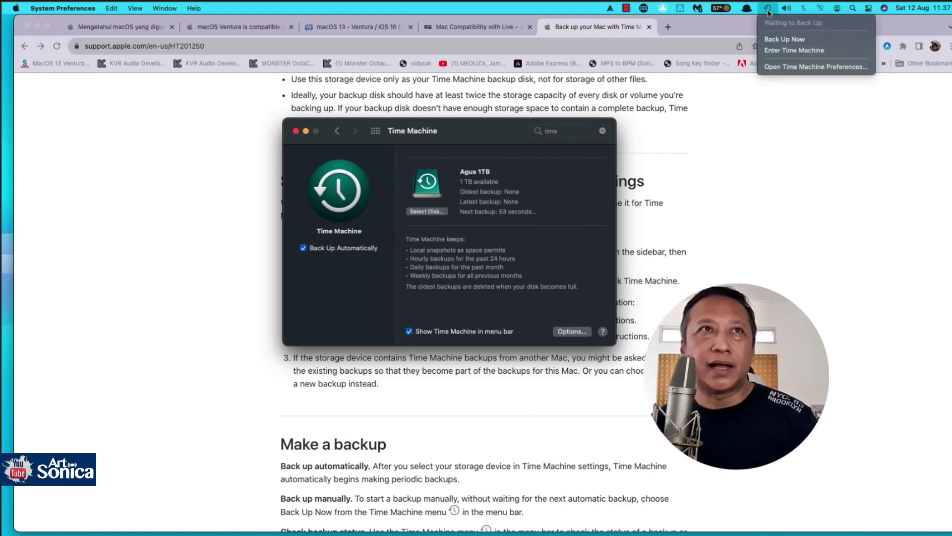
pyautogui.click(780, 40)
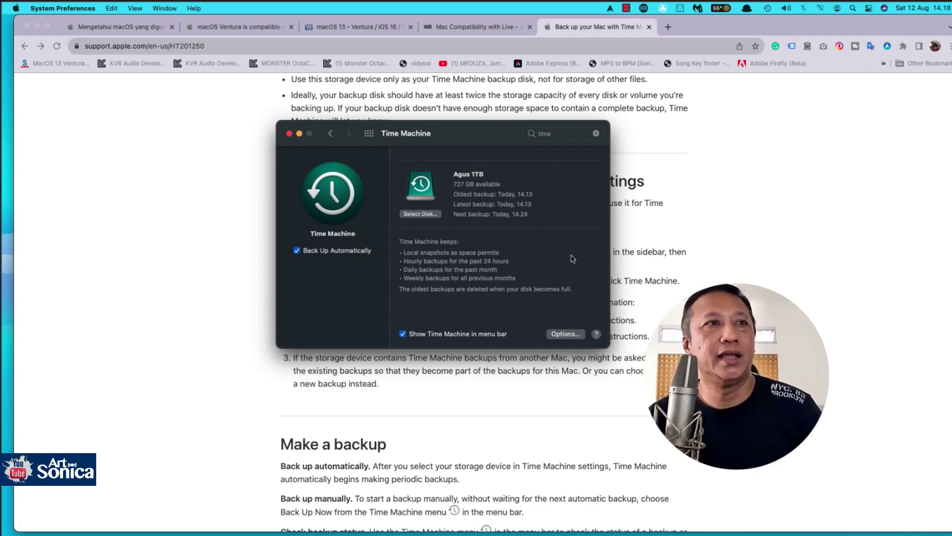
pyautogui.click(158, 524)
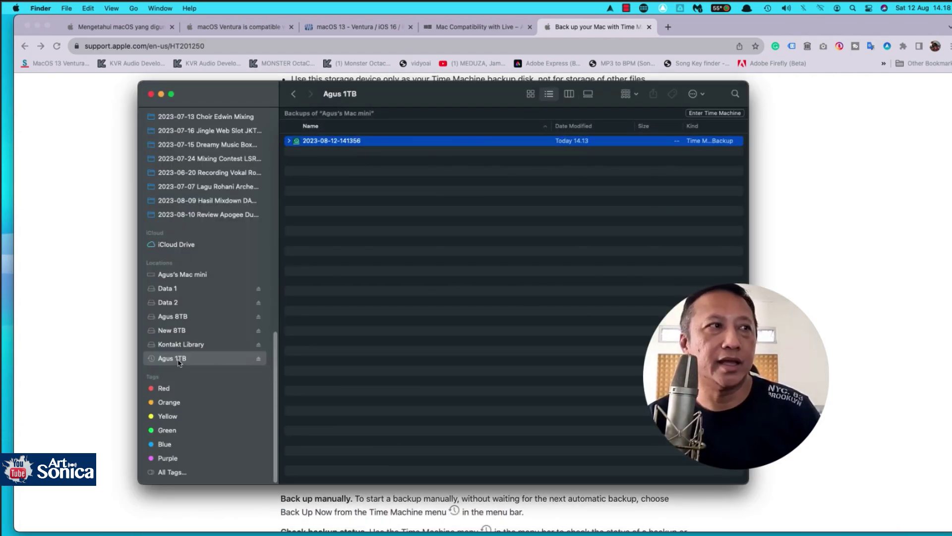
pyautogui.click(289, 142)
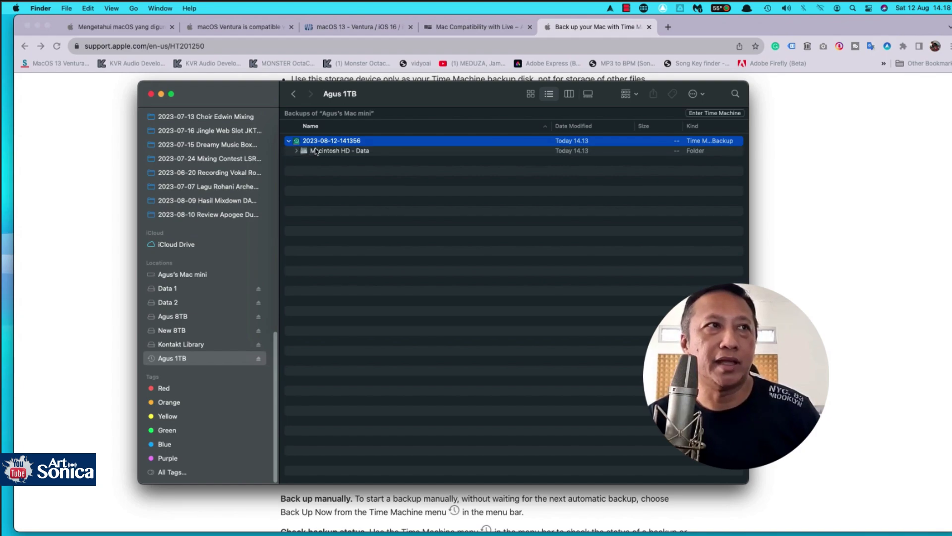
pyautogui.click(316, 151)
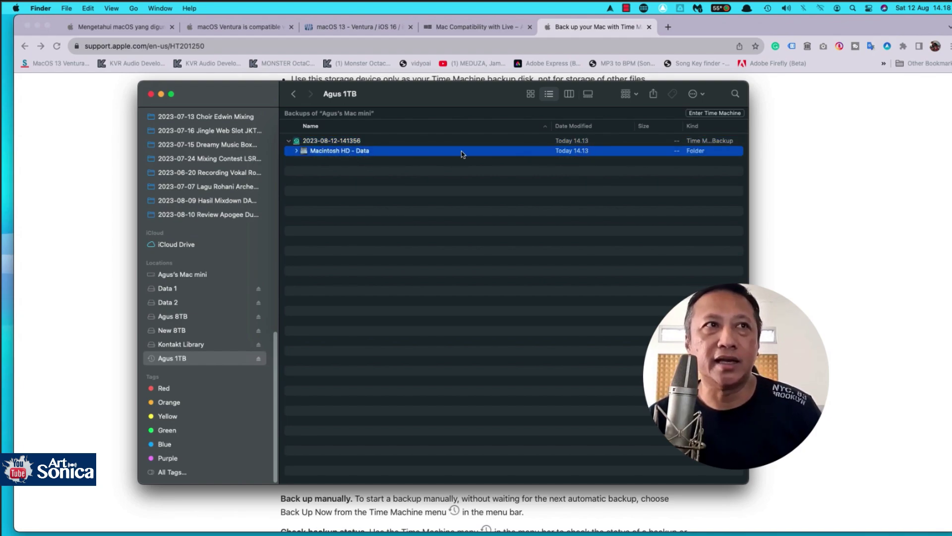
pyautogui.click(288, 143)
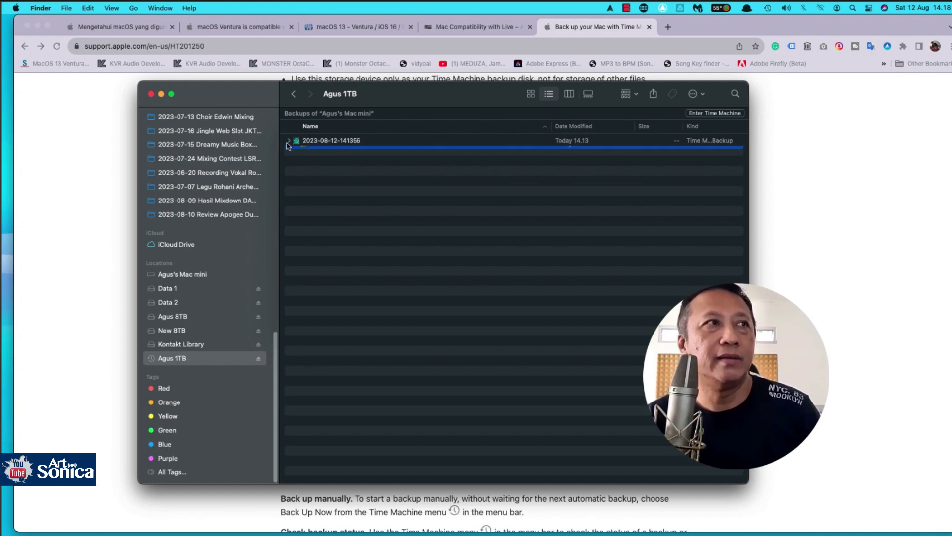
# Step: Close the Finder drive window and Time Machine preferences, returning to Apple's backup guide in Chrome
pyautogui.click(151, 94)
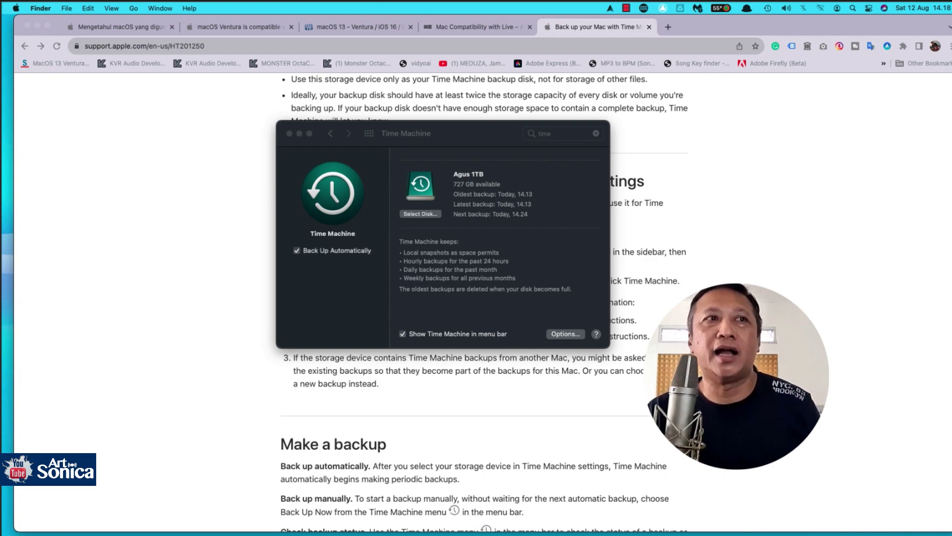
pyautogui.click(289, 134)
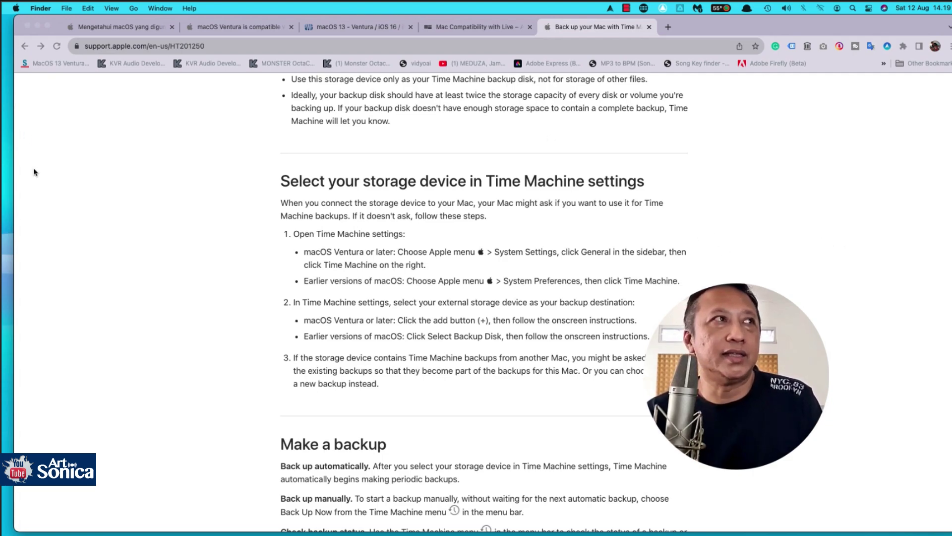
pyautogui.click(95, 167)
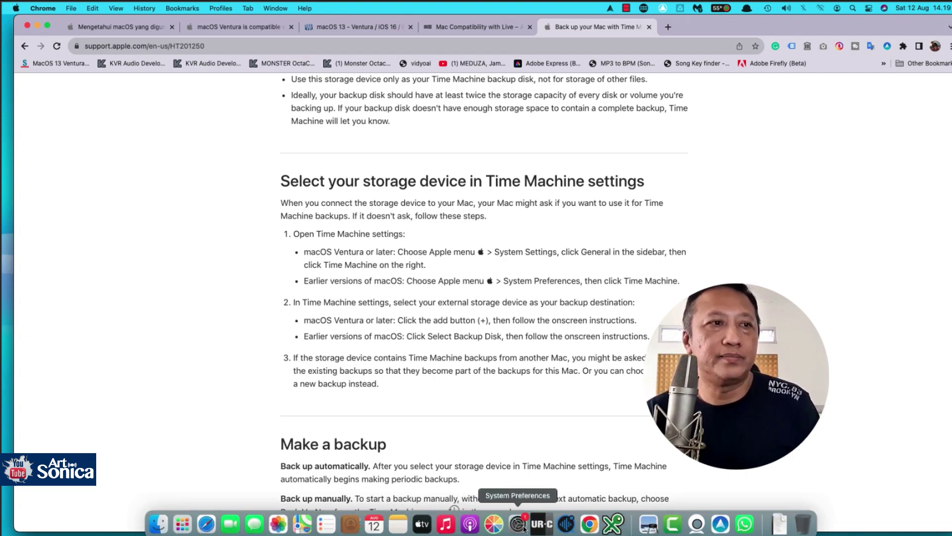
# Step: In Software Update, start the macOS Ventura upgrade download with Upgrade Now
pyautogui.click(521, 527)
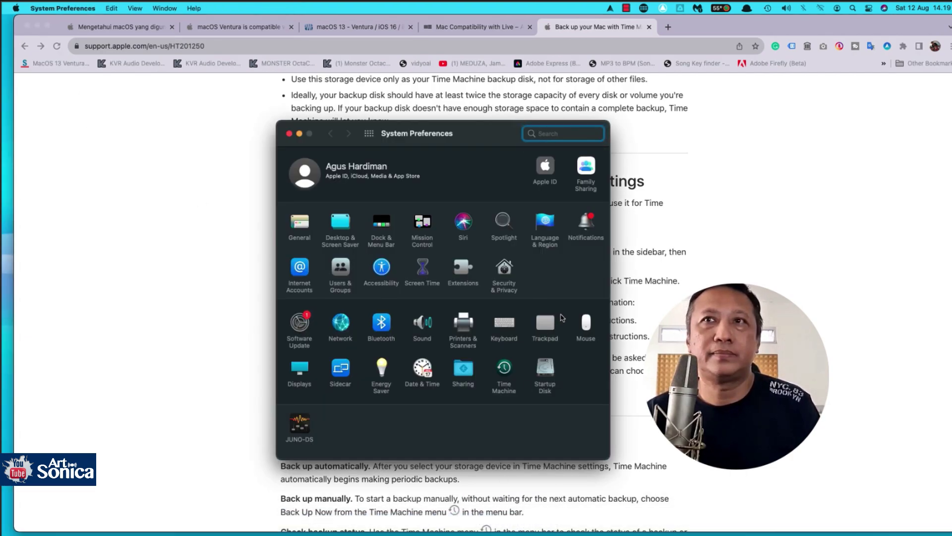
pyautogui.click(304, 323)
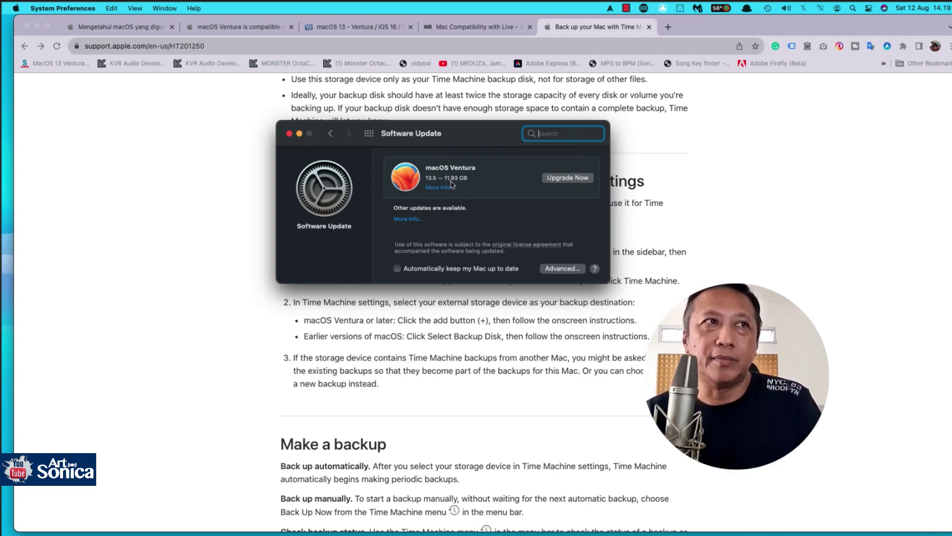
pyautogui.click(573, 180)
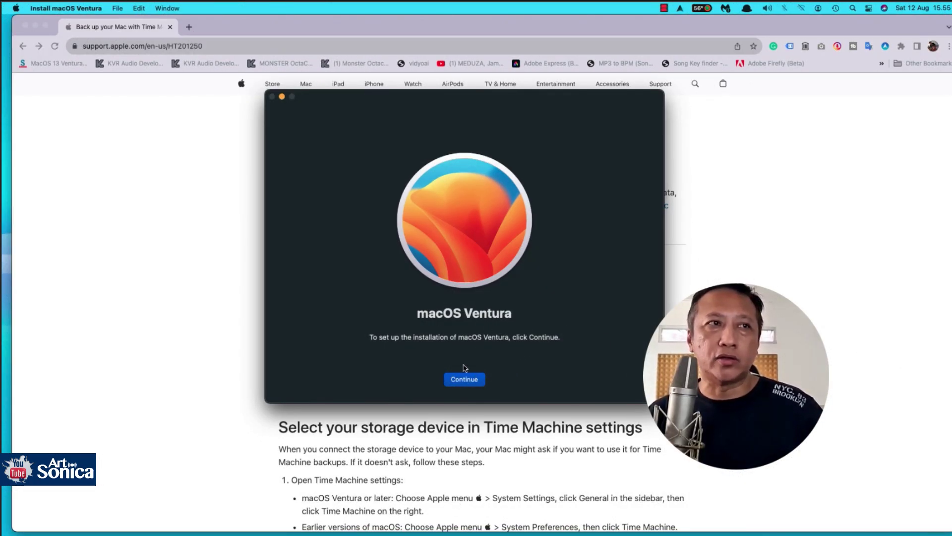
# Step: Accept the macOS Ventura software licence agreement
pyautogui.click(467, 379)
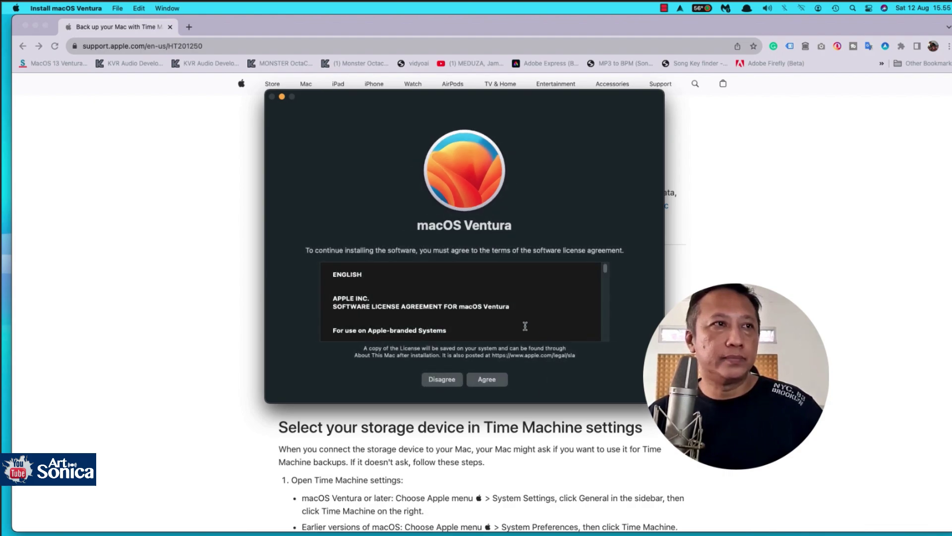
pyautogui.scroll(-10, 491, 333)
pyautogui.click(489, 382)
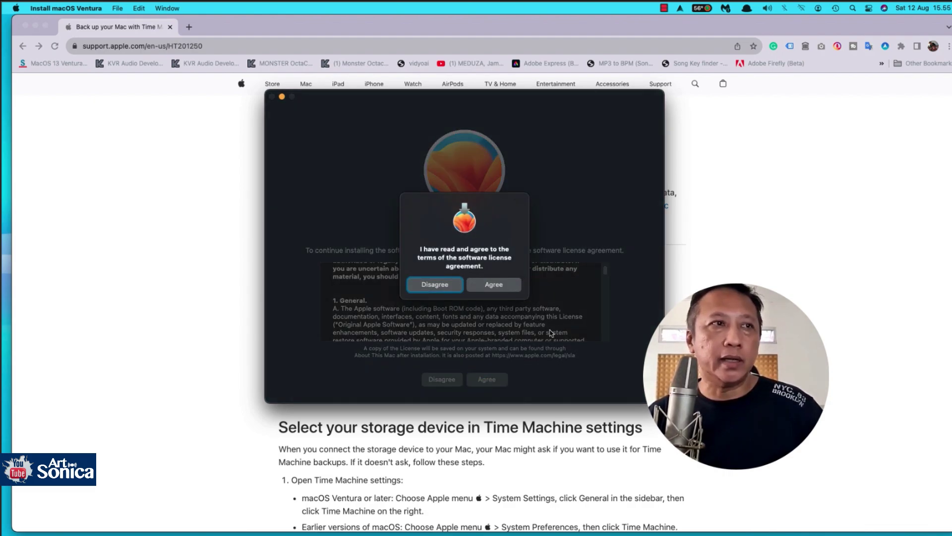
pyautogui.press('Return')
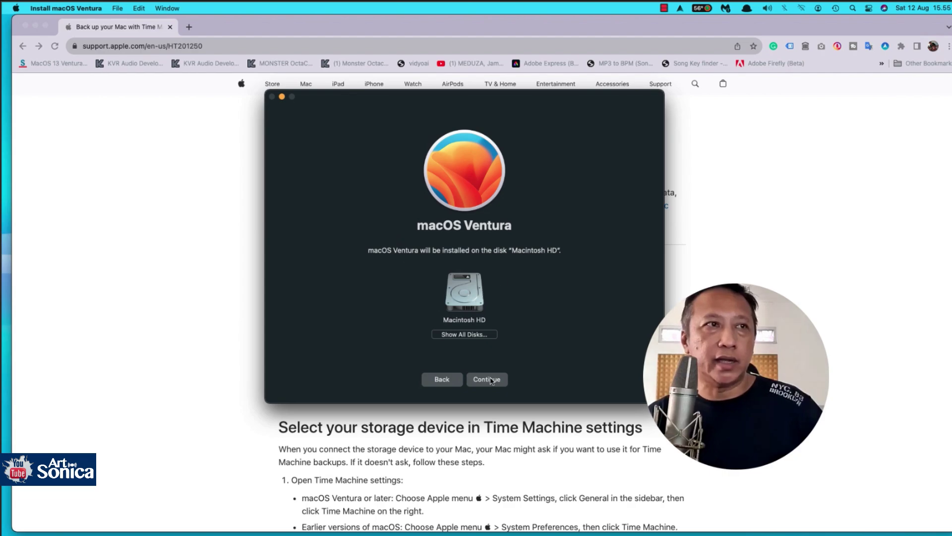
# Step: Install onto Macintosh HD, authorising with the administrator password, and restart the Mac
pyautogui.click(489, 379)
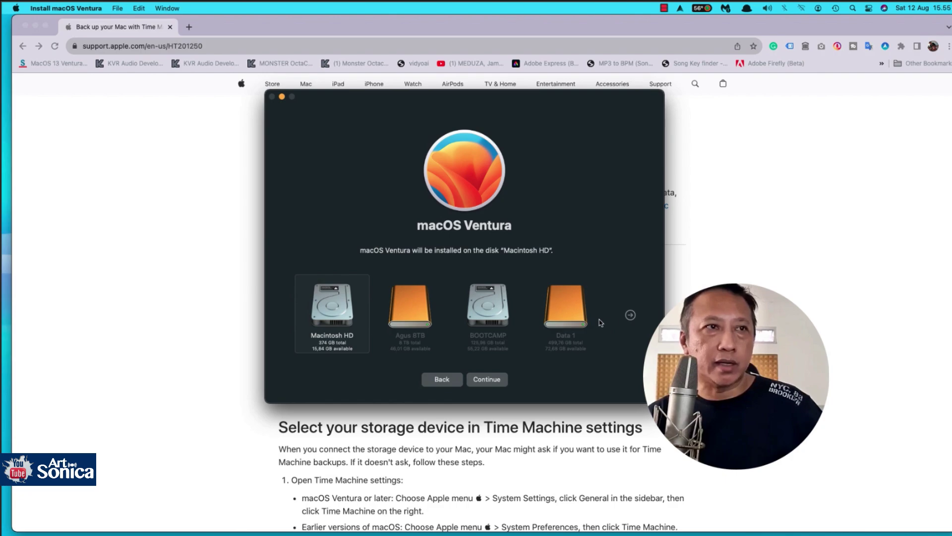
pyautogui.click(630, 315)
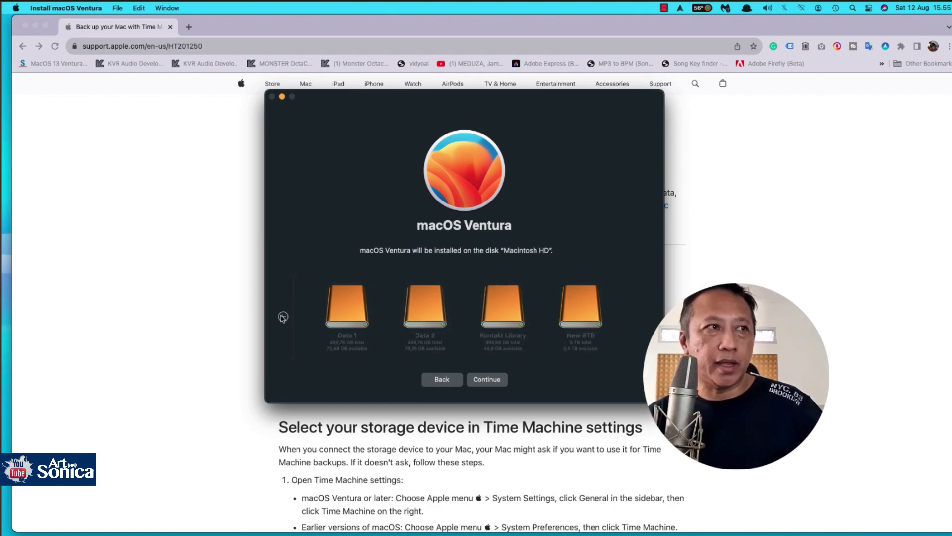
pyautogui.click(282, 318)
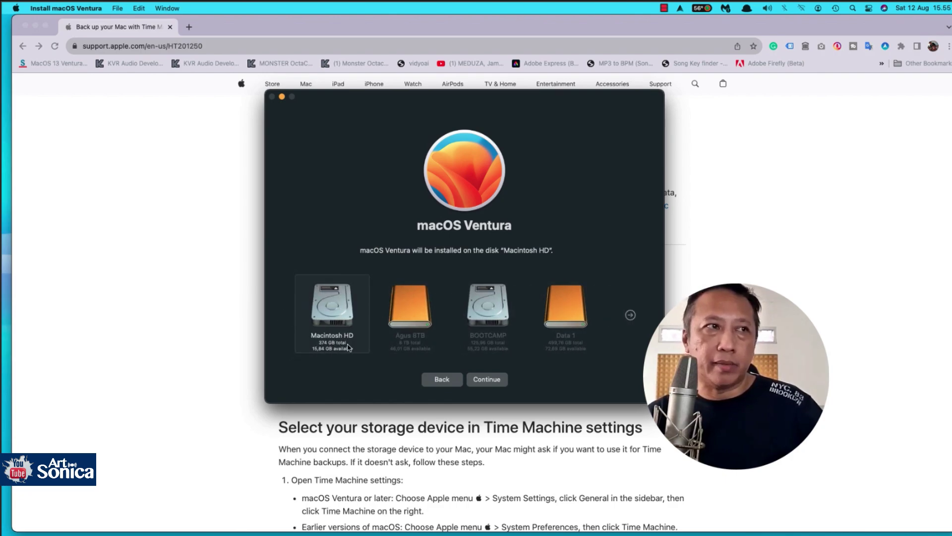
pyautogui.click(487, 379)
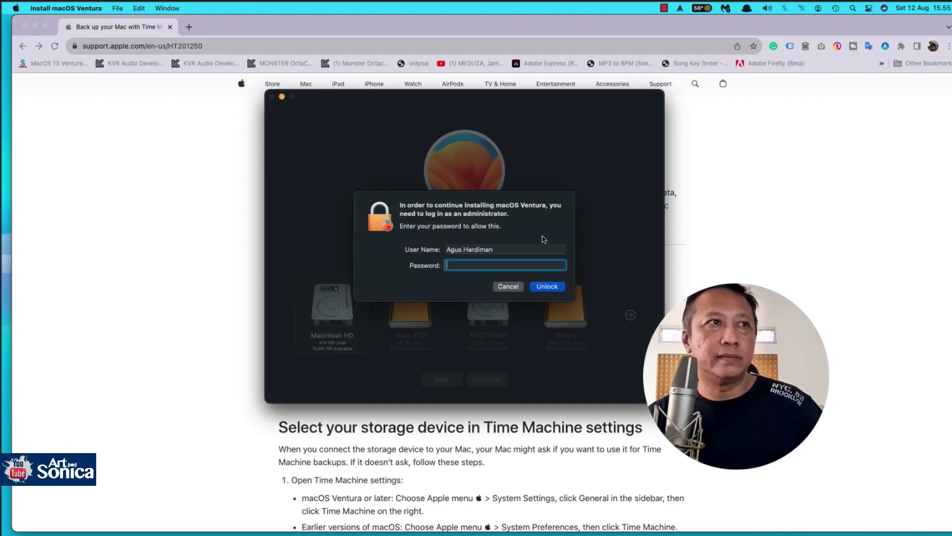
pyautogui.write('****')
pyautogui.click(547, 286)
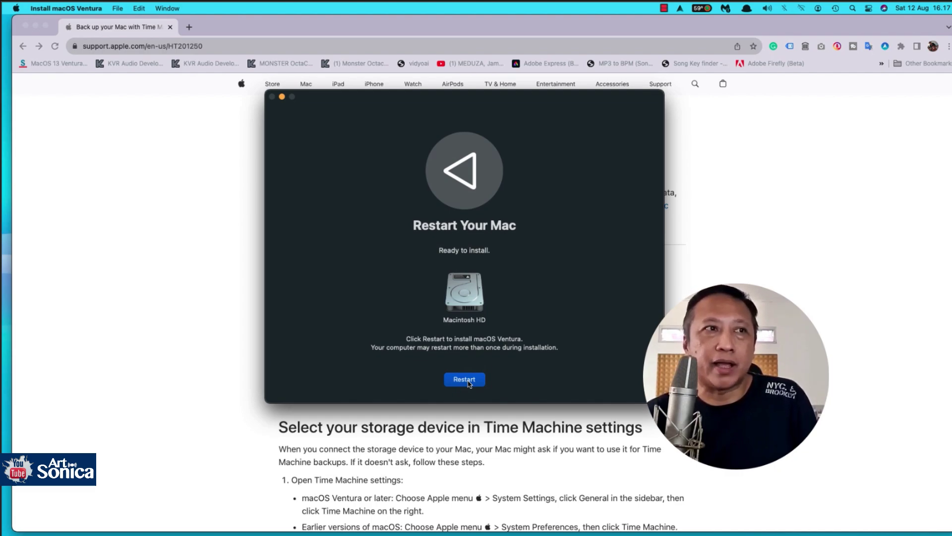
pyautogui.click(468, 382)
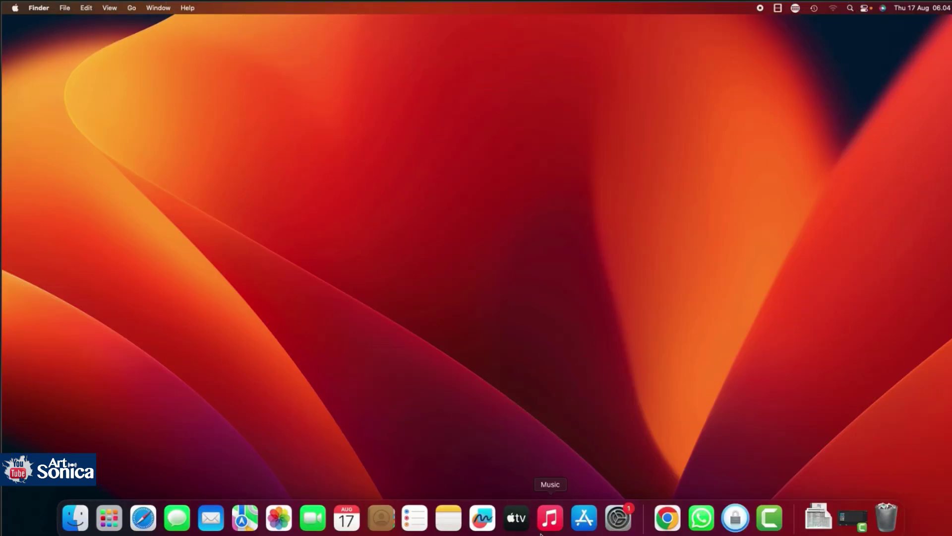
# Step: Check Sound outputs list Mac mini Speakers, Steinberg UR22C and Duet USB, then quit System Settings
pyautogui.click(618, 518)
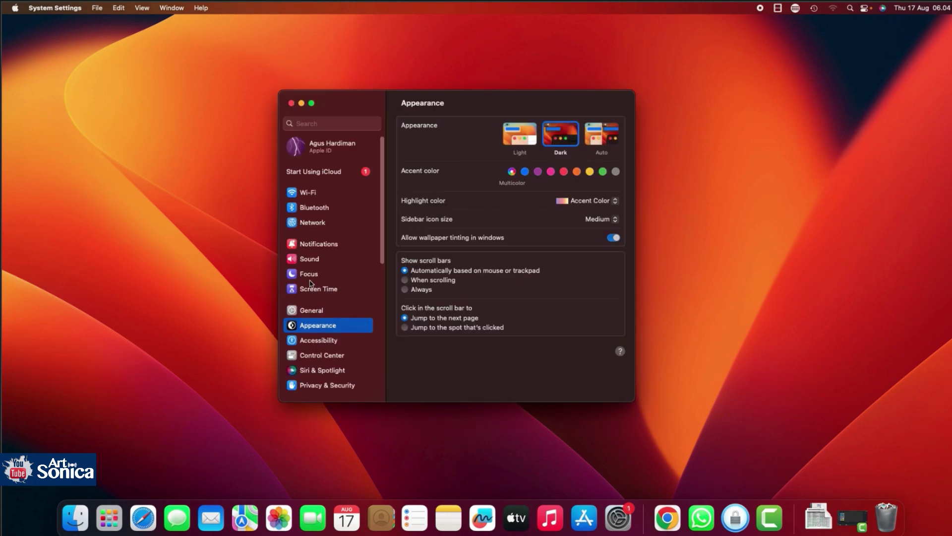
pyautogui.click(311, 260)
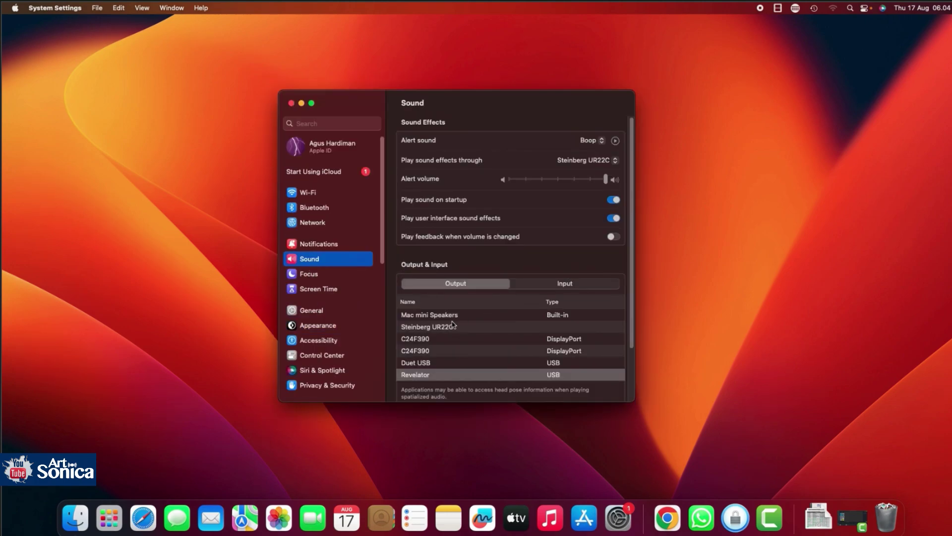
pyautogui.click(464, 316)
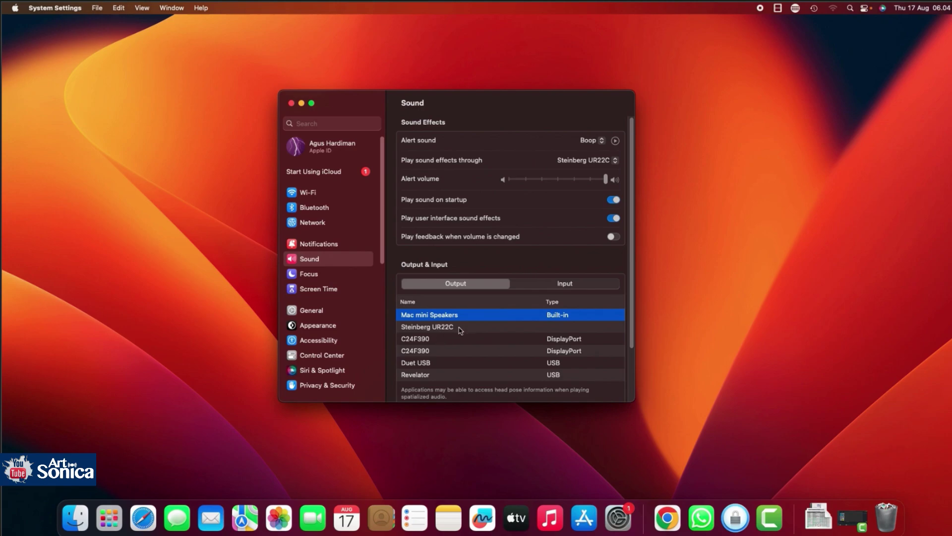
pyautogui.click(460, 327)
pyautogui.scroll(-1, 436, 357)
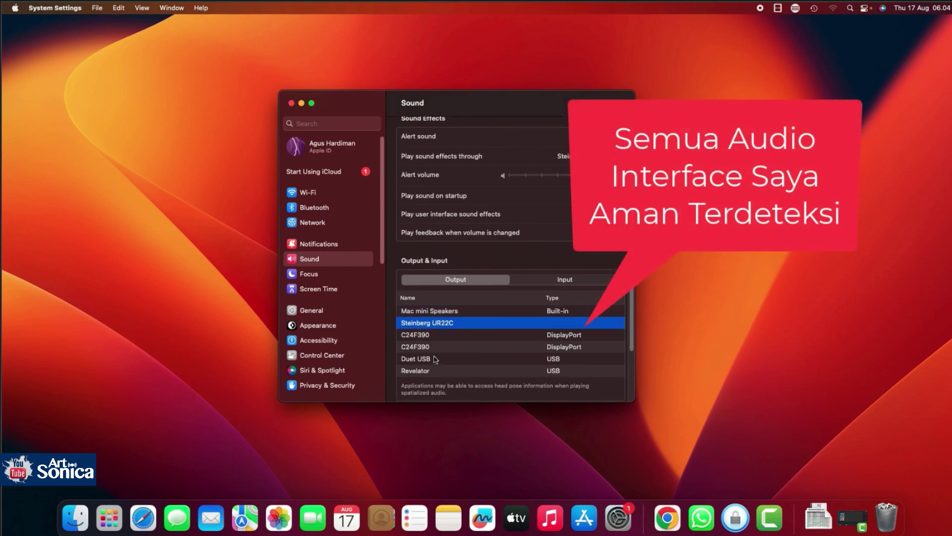
pyautogui.click(434, 360)
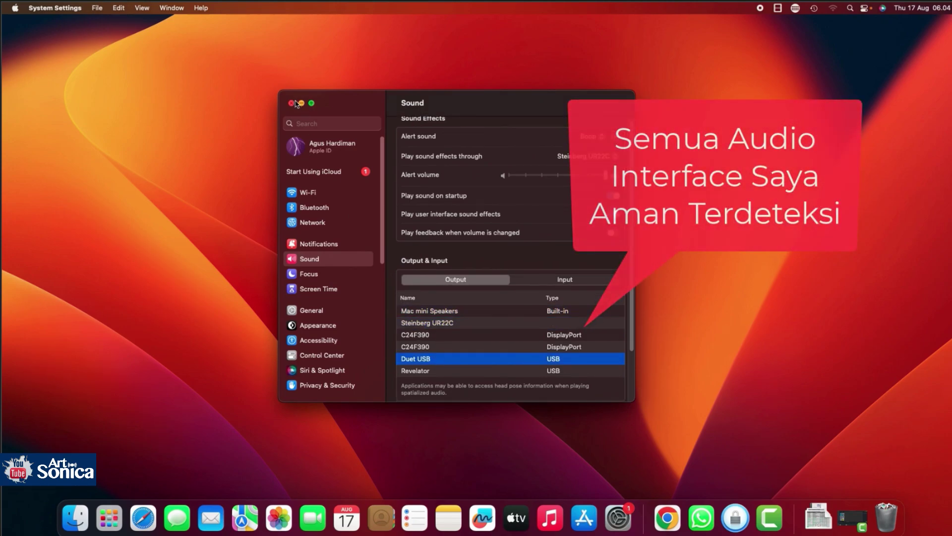
pyautogui.press('super+q')
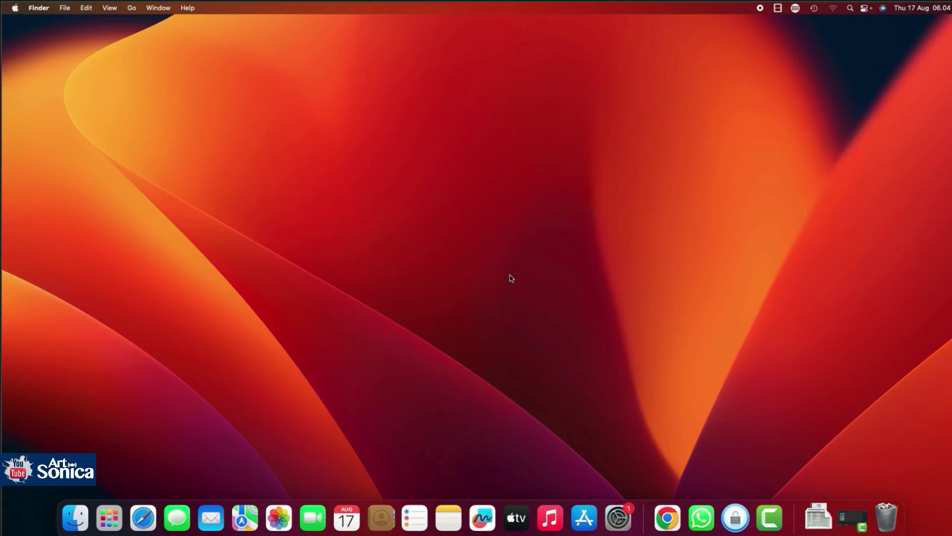
# Step: Launch Cubase 12 through a Spotlight search for 'cub'
pyautogui.press('super+space')
pyautogui.write('cub')
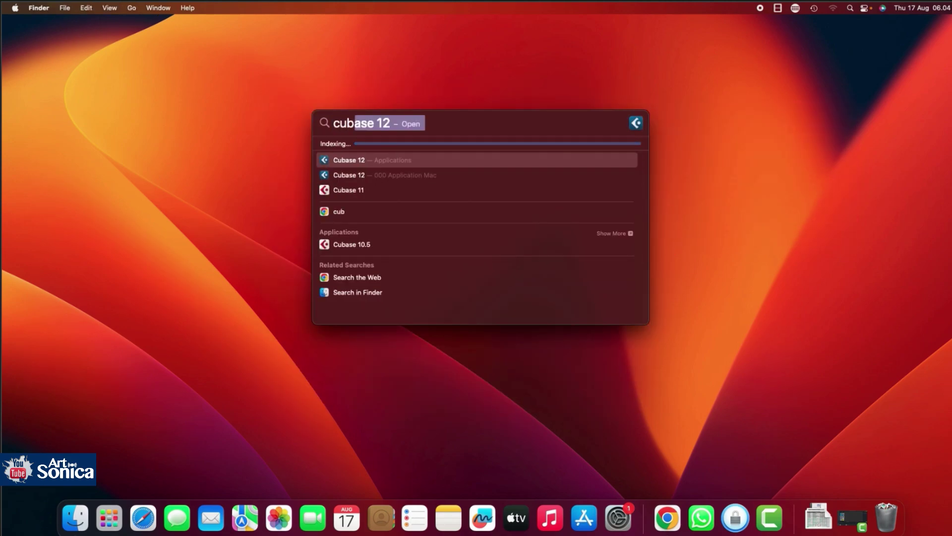
pyautogui.click(379, 160)
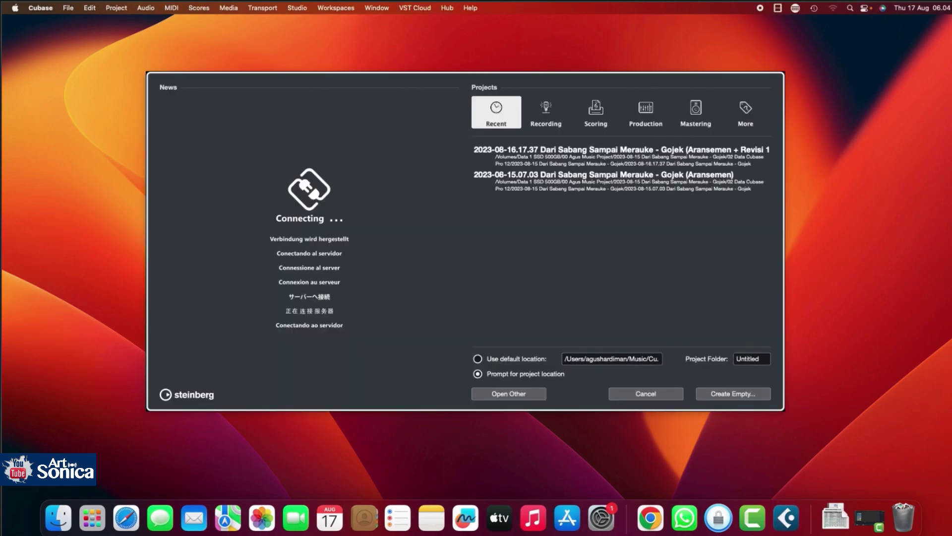
# Step: Open the most recent project, Dari Sabang Sampai Merauke, from the Cubase Hub
pyautogui.click(708, 165)
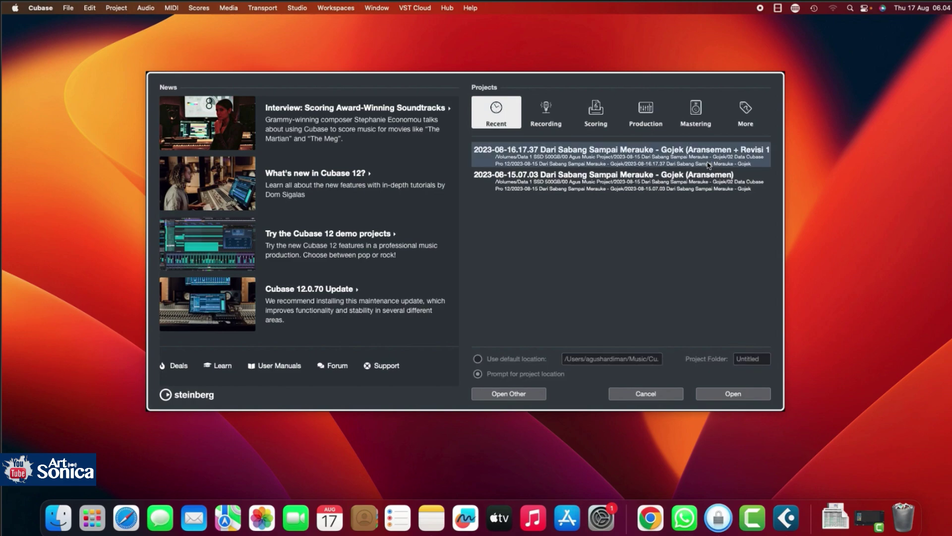
pyautogui.doubleClick(708, 165)
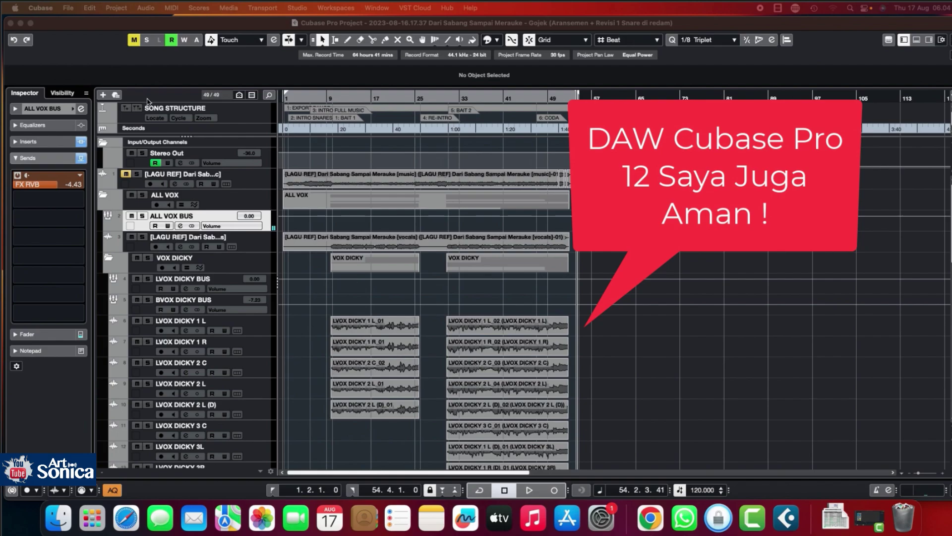
pyautogui.click(50, 8)
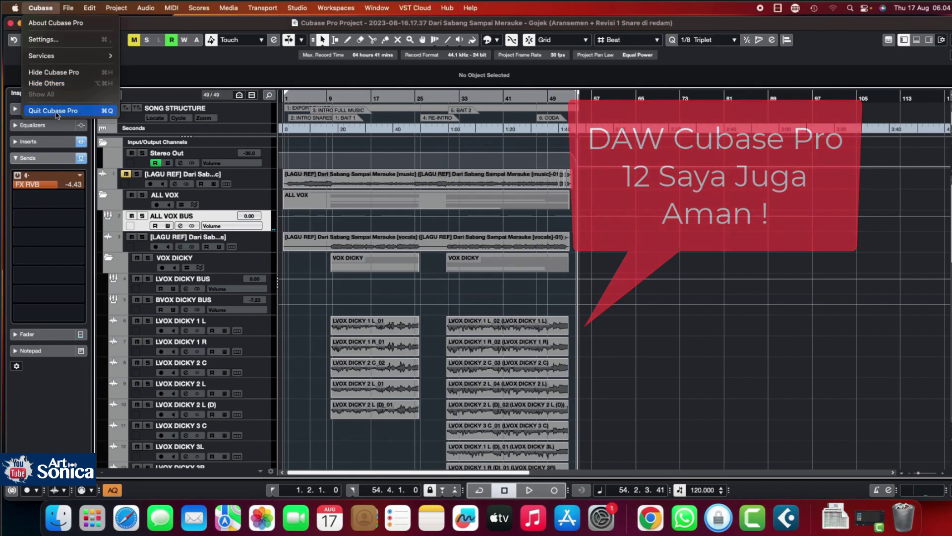
pyautogui.press('Escape')
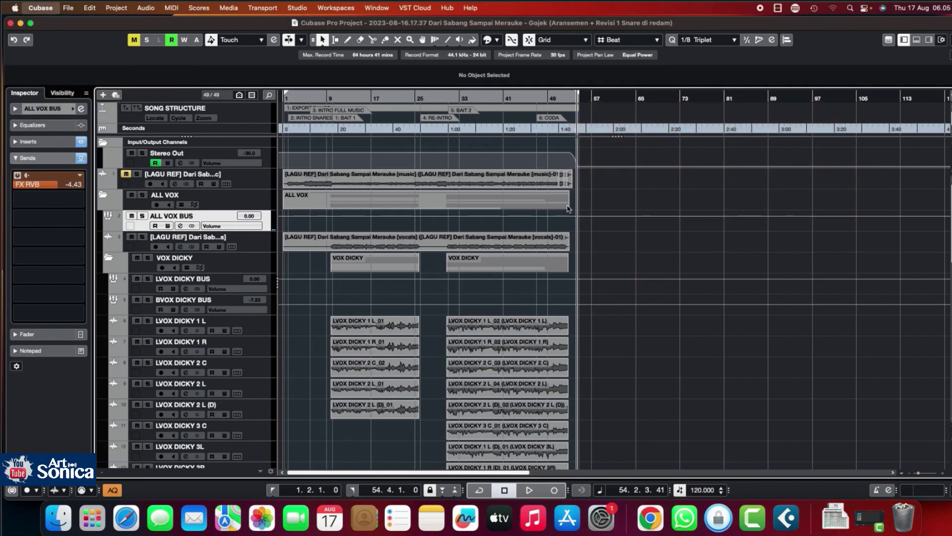
# Step: Launch Studio One 6 through a Spotlight search for 'studio'
pyautogui.press('super+space')
pyautogui.write('s')
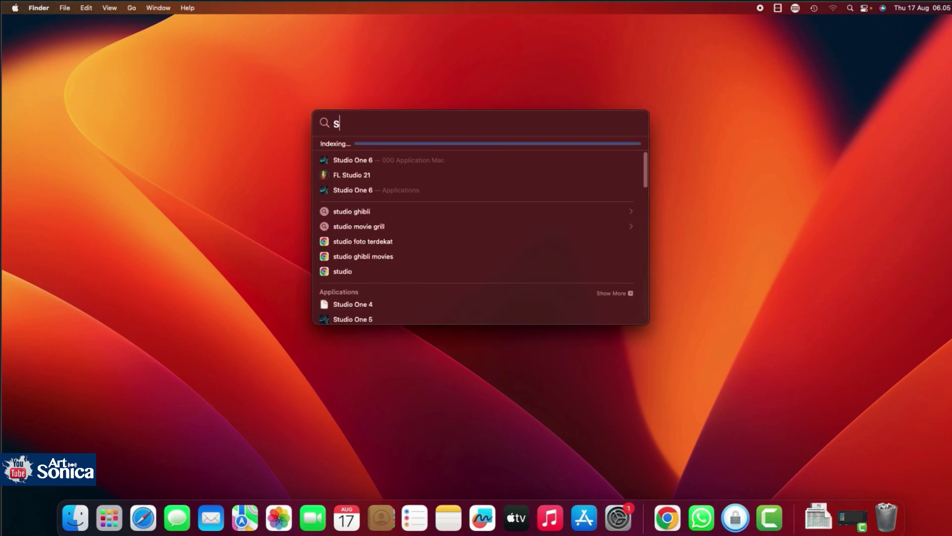
pyautogui.write('tudio')
pyautogui.press('Return')
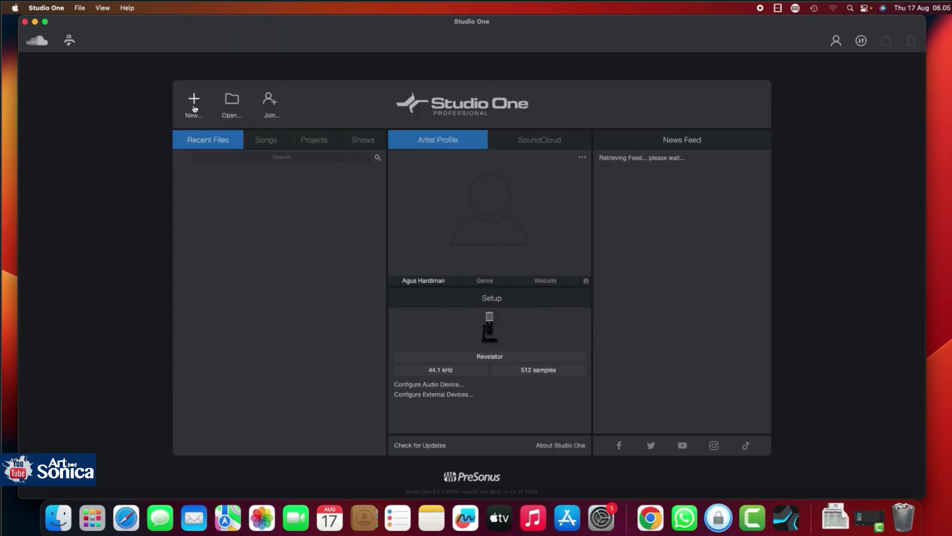
# Step: Create a new empty song, then quit Studio One
pyautogui.click(194, 106)
pyautogui.click(674, 330)
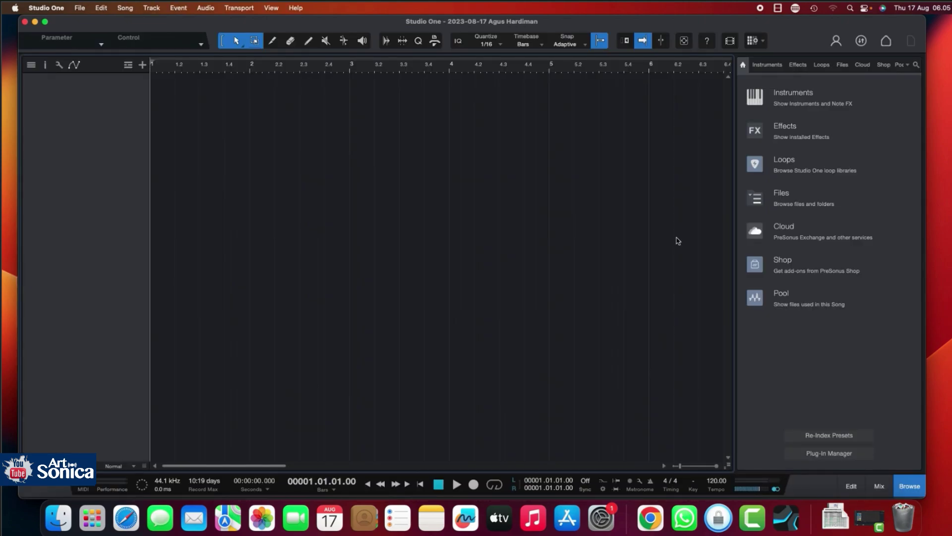
pyautogui.click(33, 12)
pyautogui.click(65, 226)
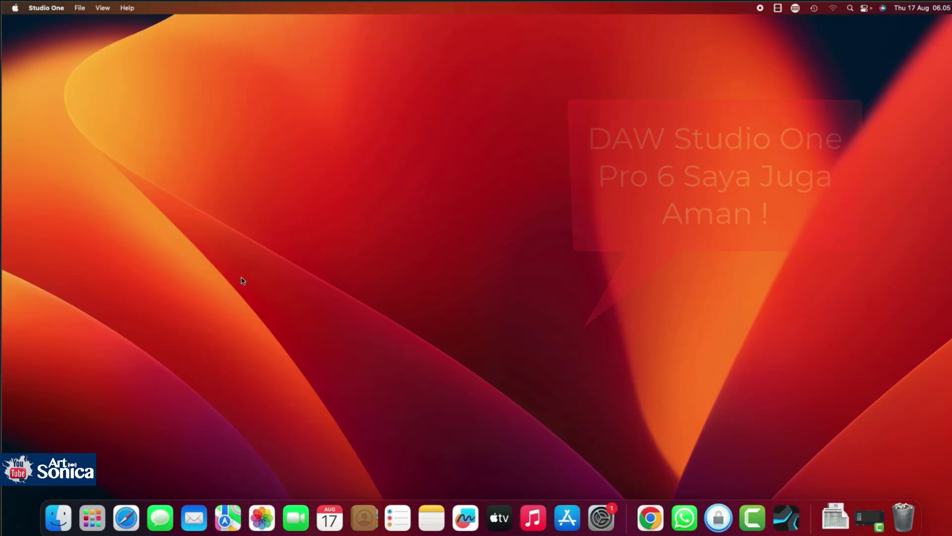